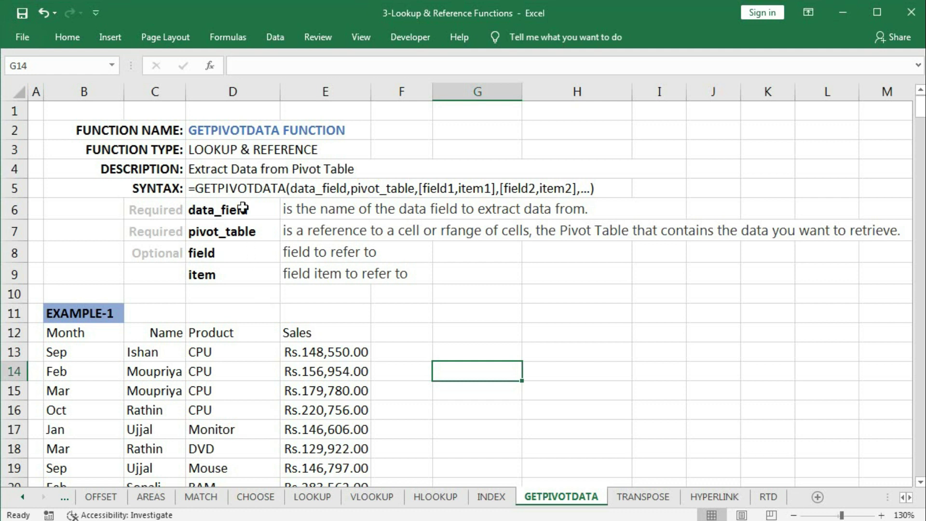
- Select the GETPIVOTDATA title in D2 and the Sales values E13:E18
click(218, 134)
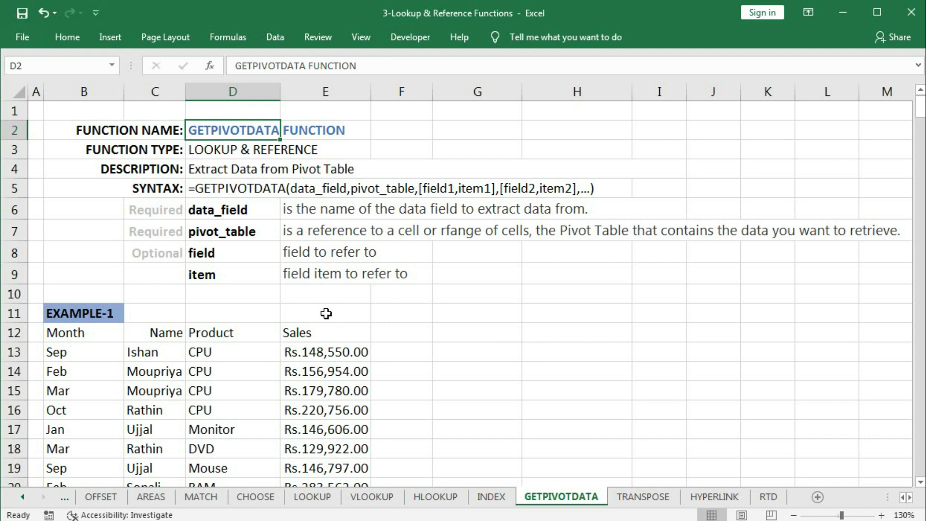
drag(316, 346, 323, 446)
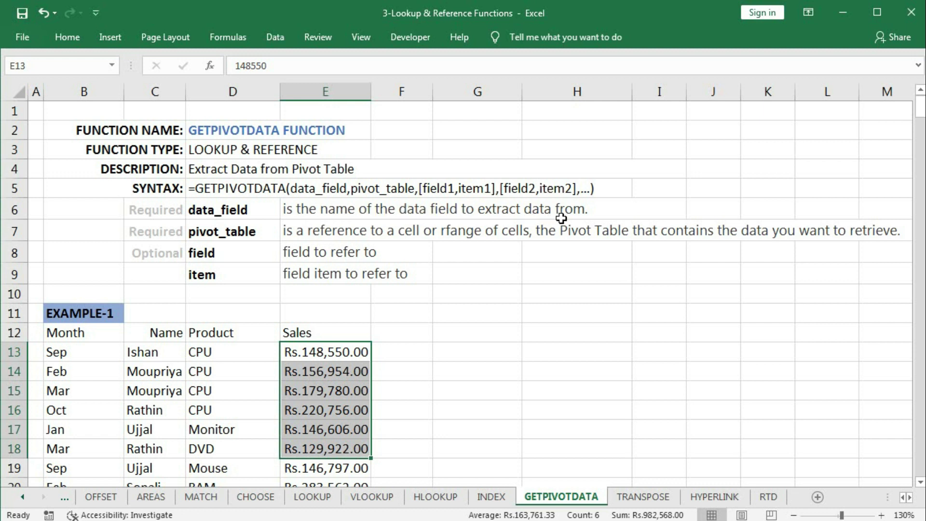
drag(321, 352, 318, 449)
- Select the field and item argument labels and descriptions in D8:E9, then pick cell H12
click(225, 252)
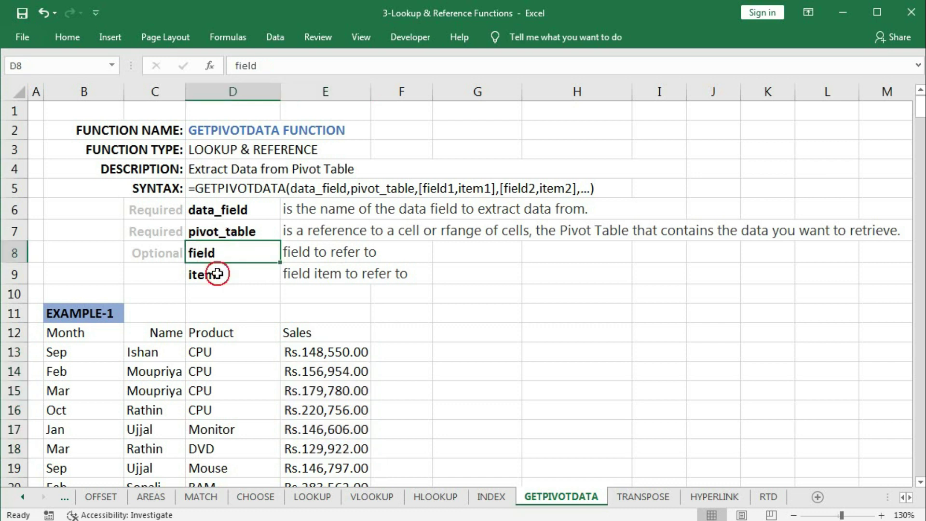
click(217, 274)
drag(288, 252, 292, 273)
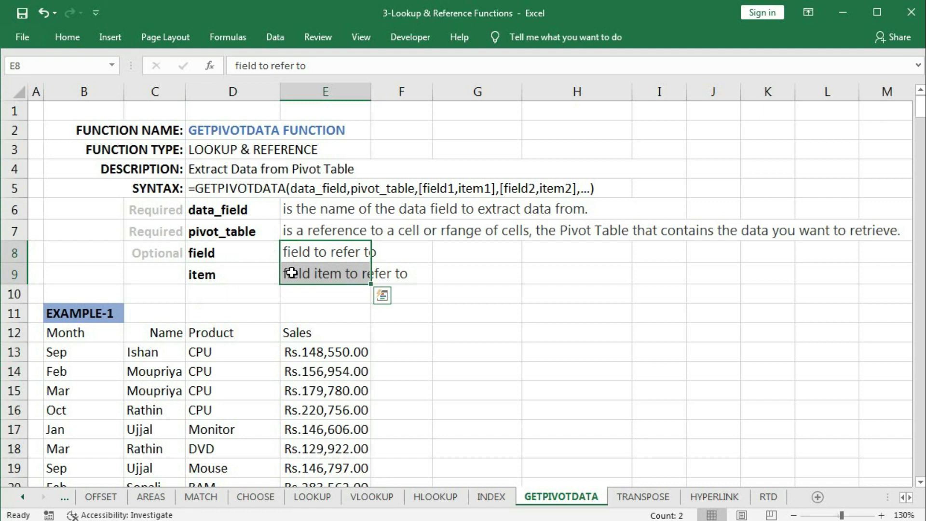
click(541, 333)
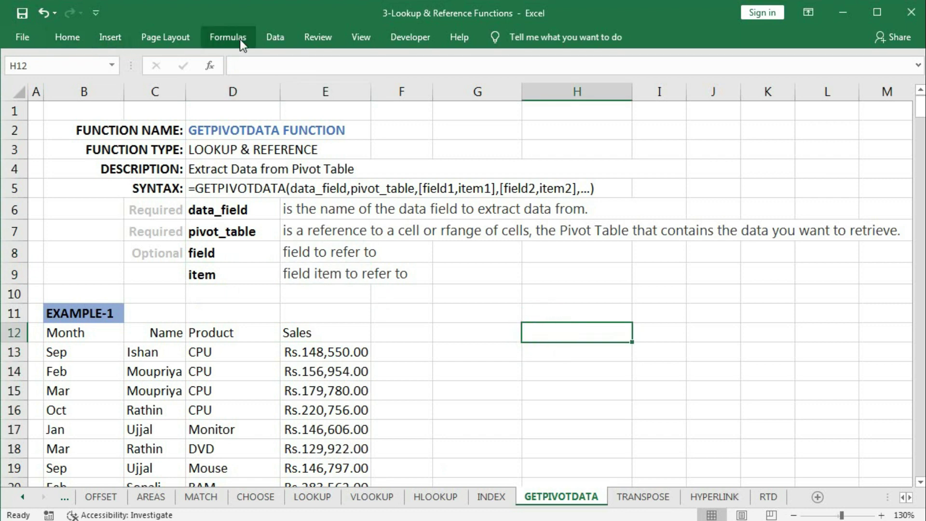
- Insert a PivotTable from $B$12:$E$322 on the existing worksheet at $H$12
click(111, 42)
click(31, 71)
drag(585, 286, 611, 181)
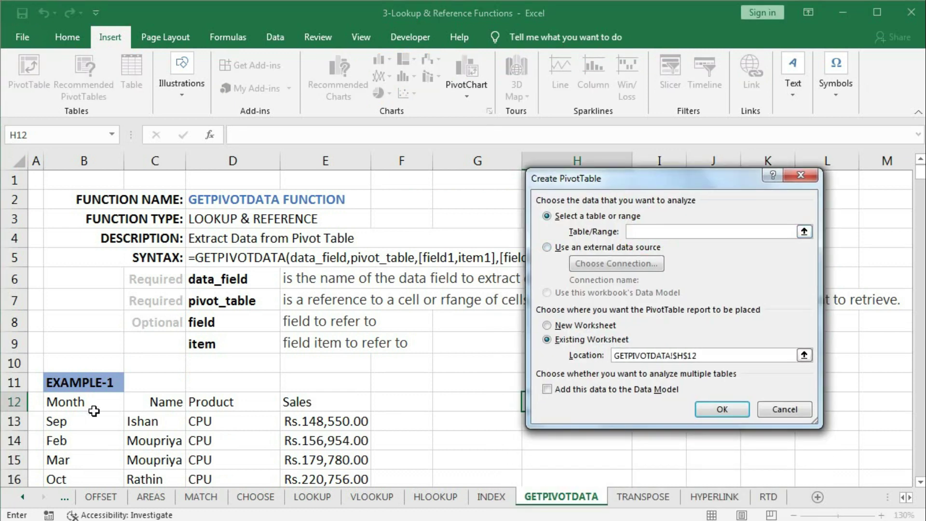
drag(65, 406, 340, 434)
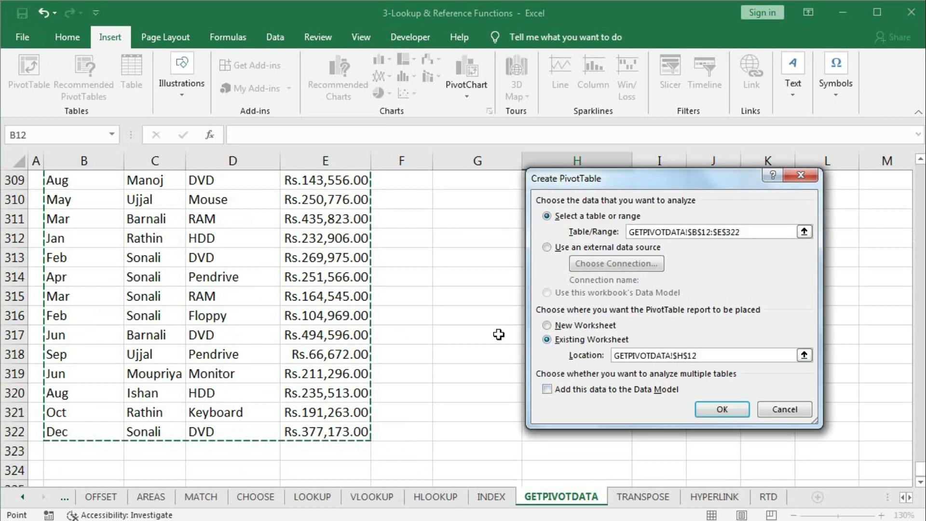
scroll(454, 315, up, 4)
scroll(455, 315, up, 20)
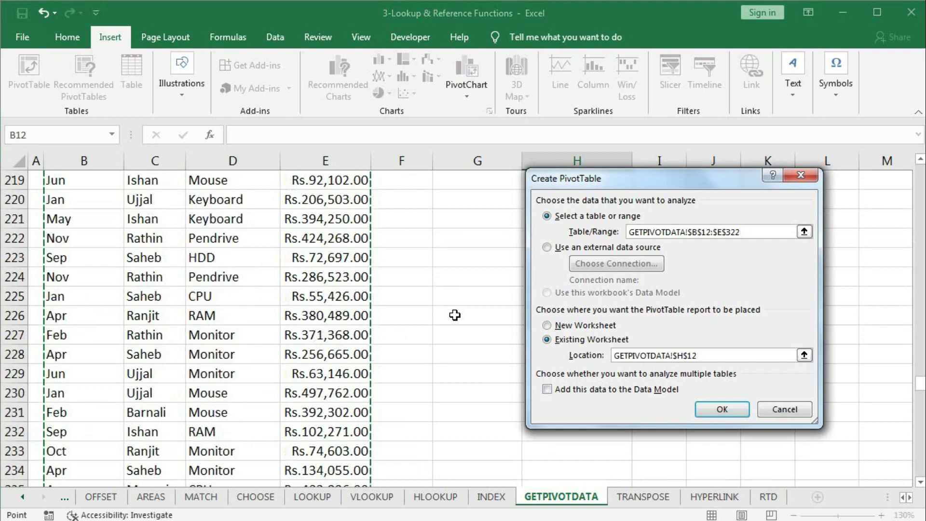
scroll(455, 315, up, 20)
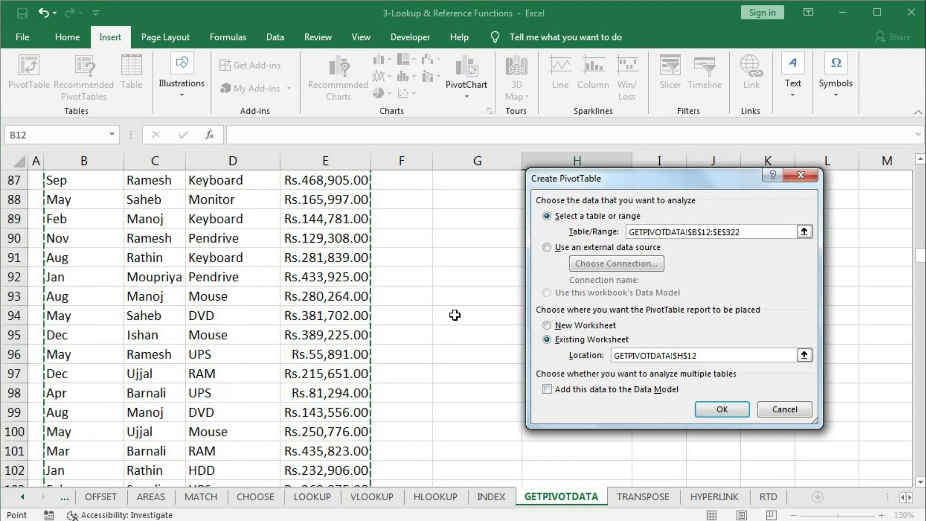
scroll(455, 315, up, 19)
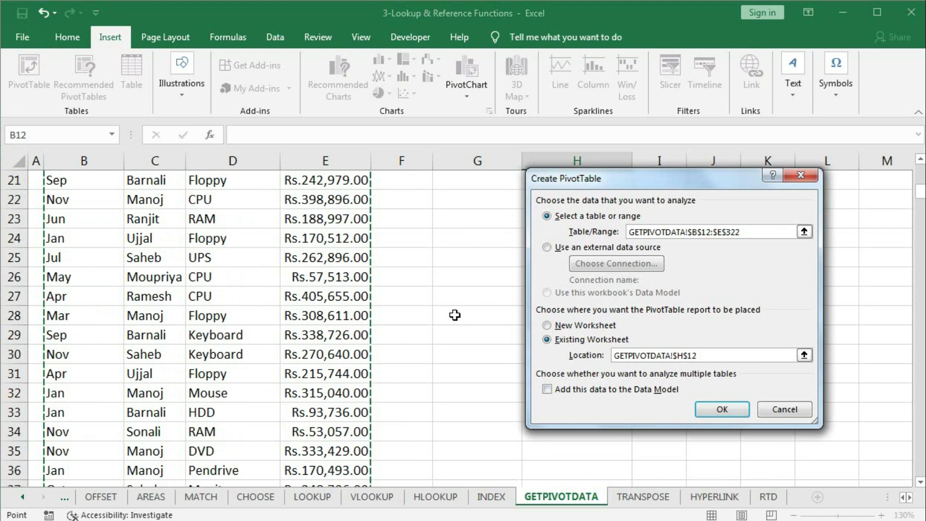
drag(651, 183, 754, 194)
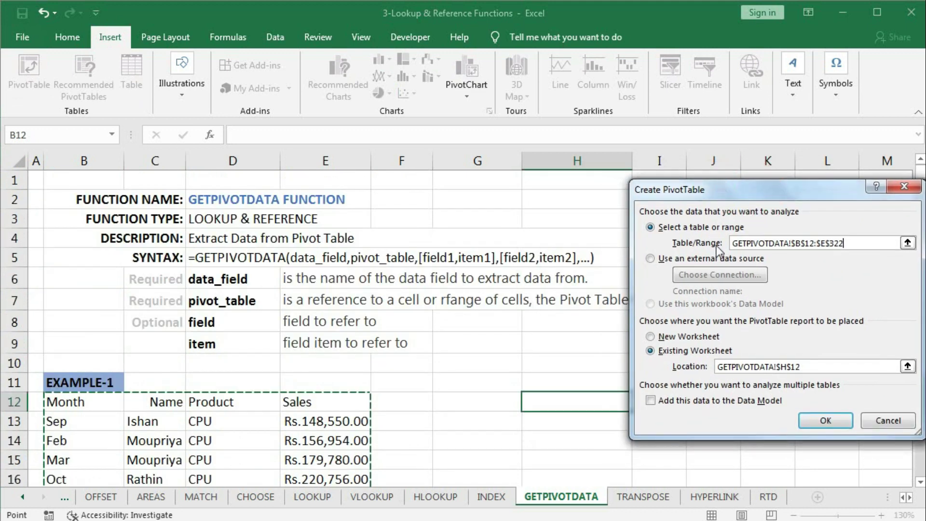
click(823, 422)
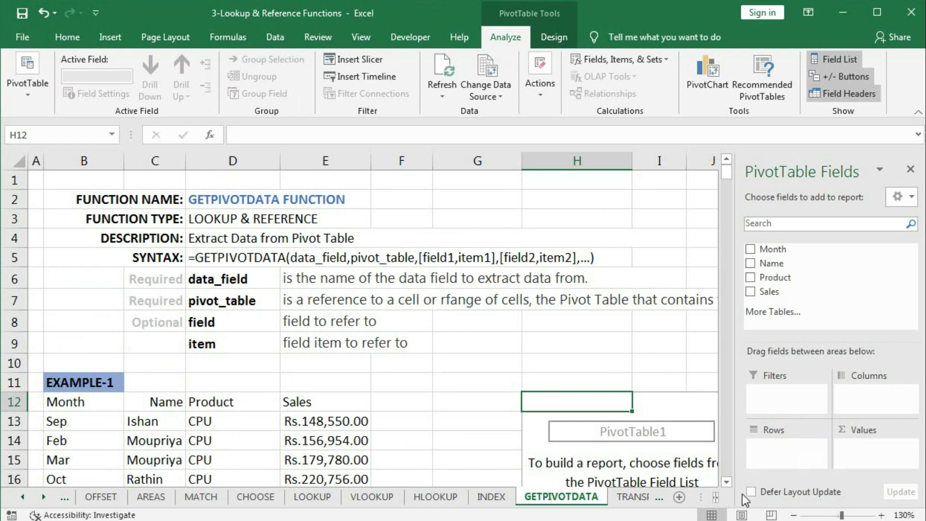
- Lay out the pivot with Sum of Sales as values, Month in rows and Product in columns
click(705, 366)
drag(736, 366, 734, 364)
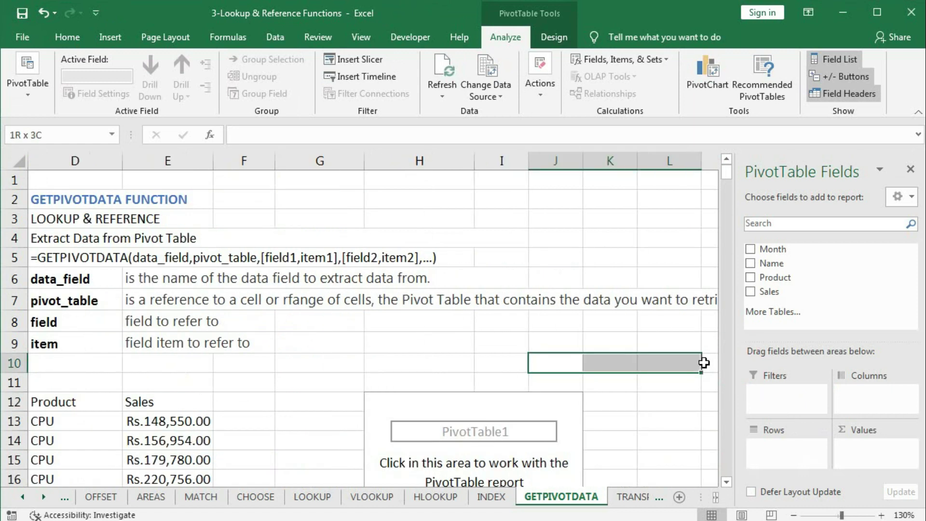
scroll(674, 361, down, 3)
click(502, 322)
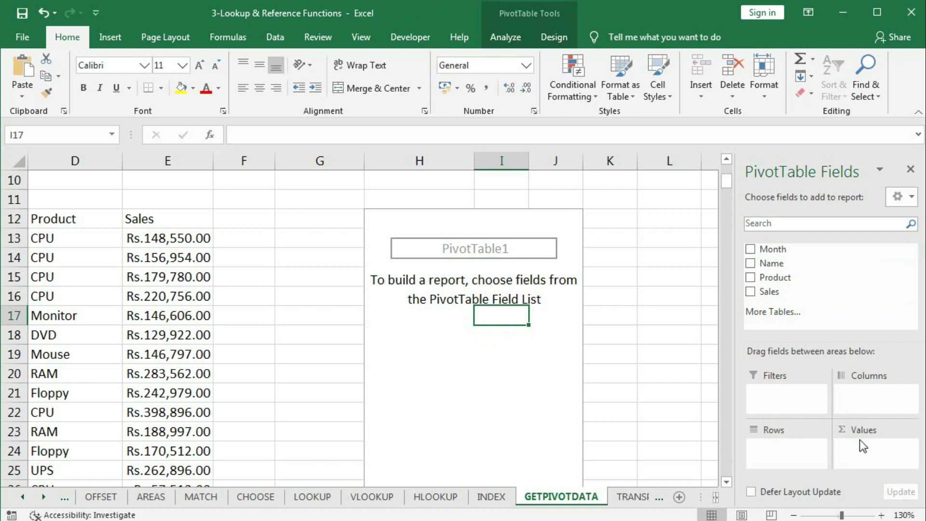
drag(771, 291, 865, 453)
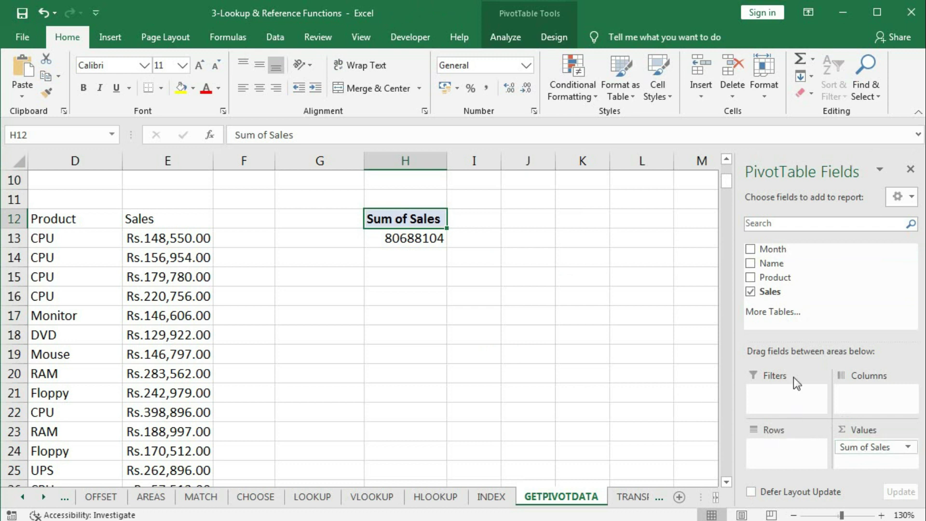
drag(773, 249, 779, 449)
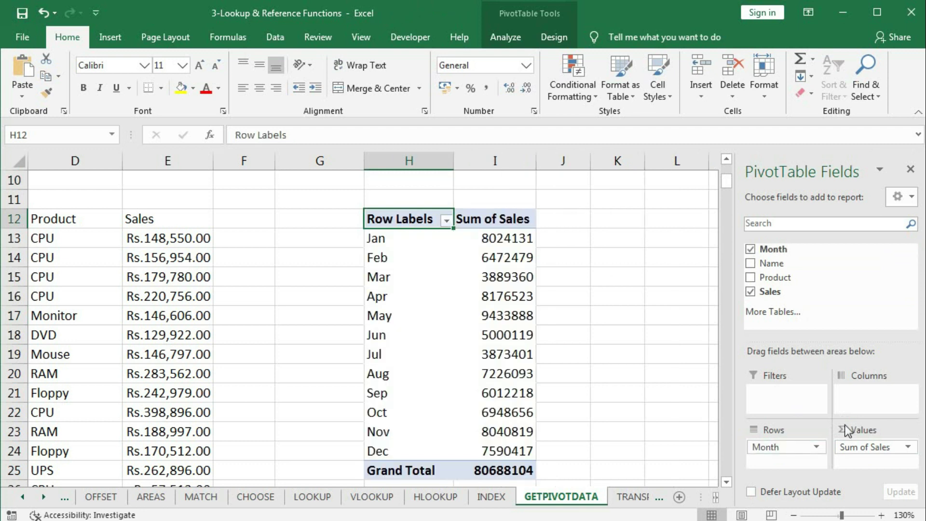
drag(775, 277, 866, 400)
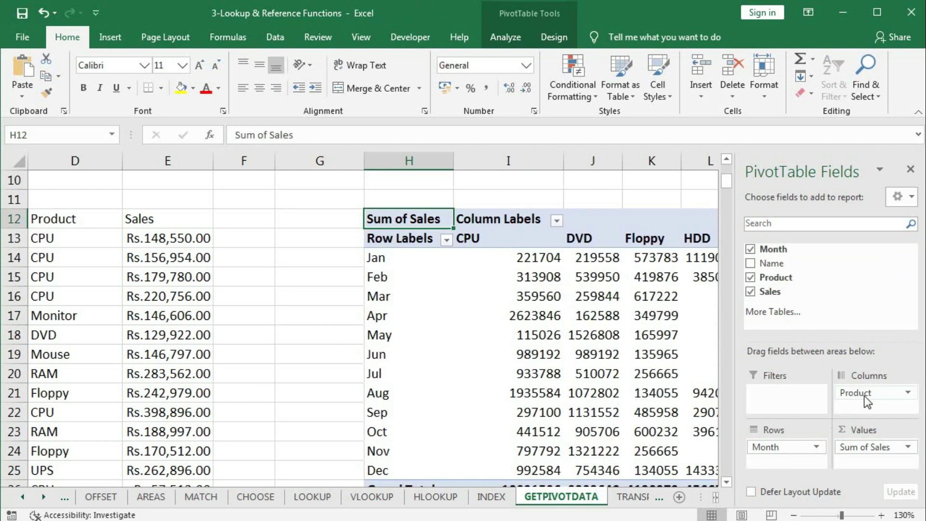
click(474, 299)
drag(555, 353, 646, 351)
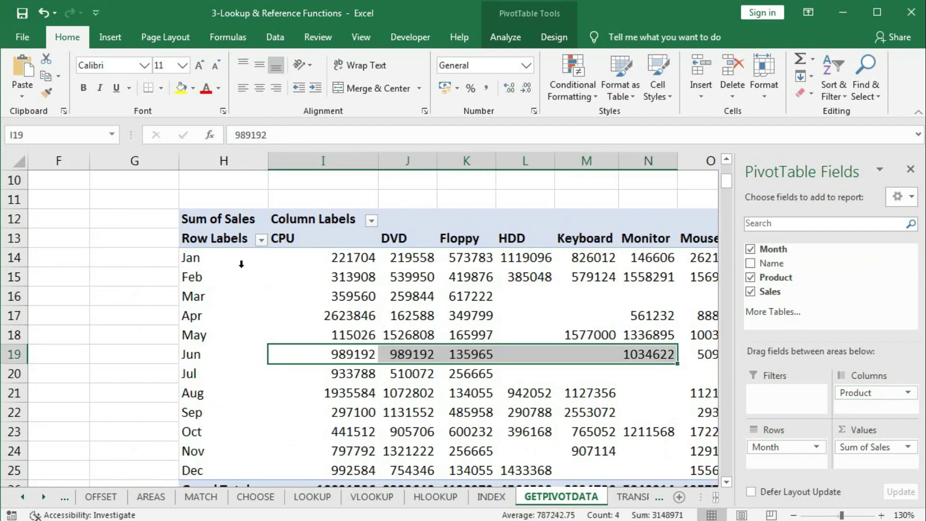
- Look up the Jan Monitor sale in the source data list
click(65, 321)
scroll(337, 319, left, 3)
drag(74, 241, 51, 451)
scroll(121, 371, up, 10)
scroll(120, 372, up, 20)
scroll(127, 372, down, 2)
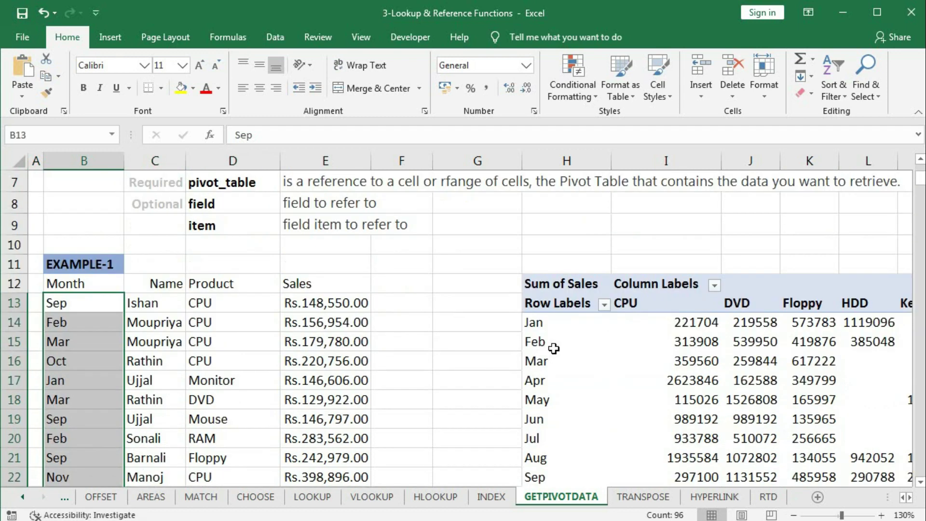
- Check the Jan pivot values across products, including DVD 219558 and Keyboard 826012
click(535, 324)
click(664, 321)
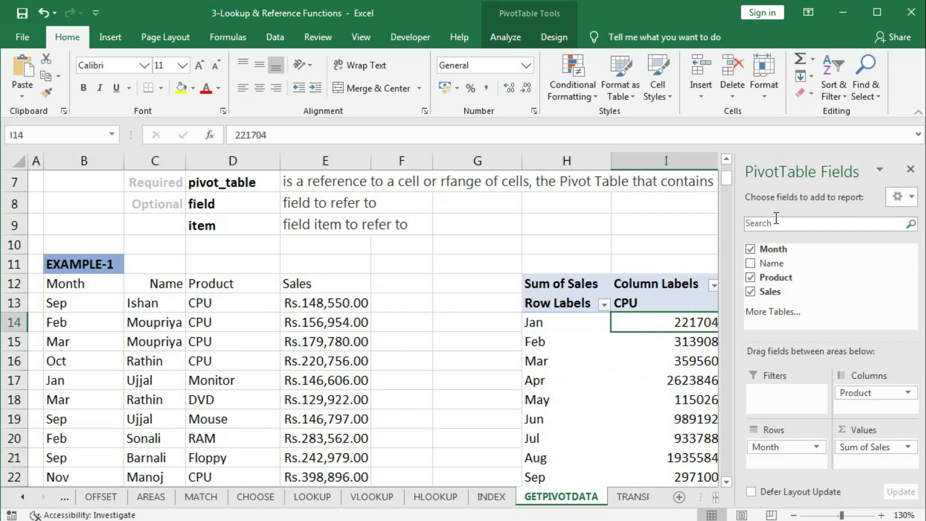
drag(618, 391, 680, 391)
click(338, 322)
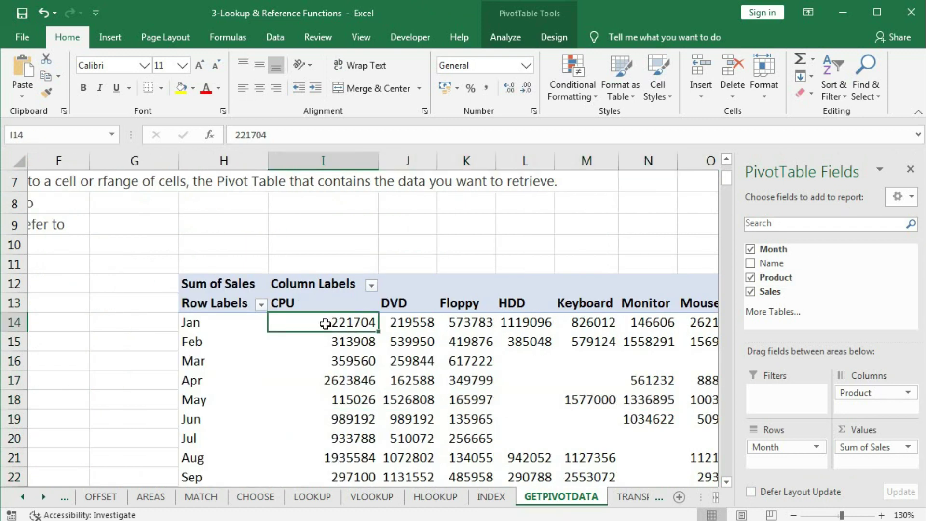
click(410, 322)
click(467, 323)
click(541, 323)
click(609, 327)
- Collapse the ribbon and select an empty cell below the pivot table
click(69, 38)
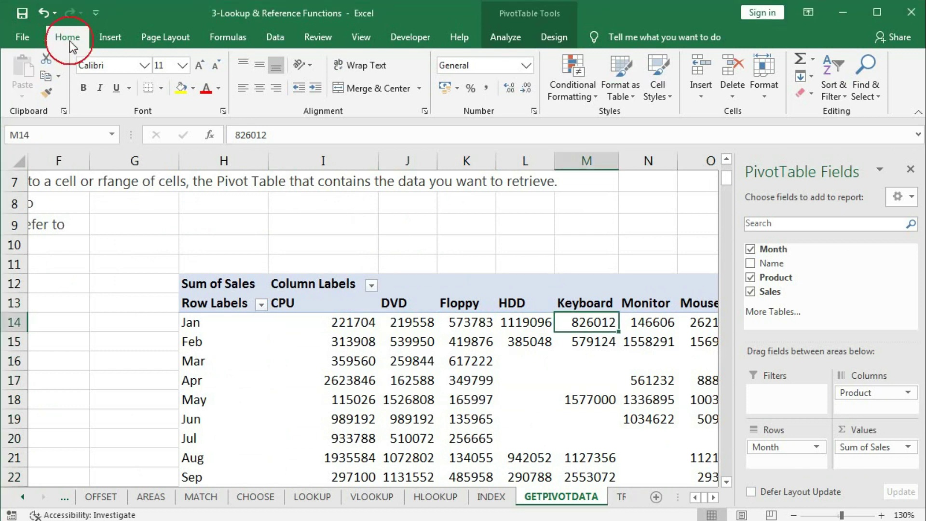
double_click(70, 42)
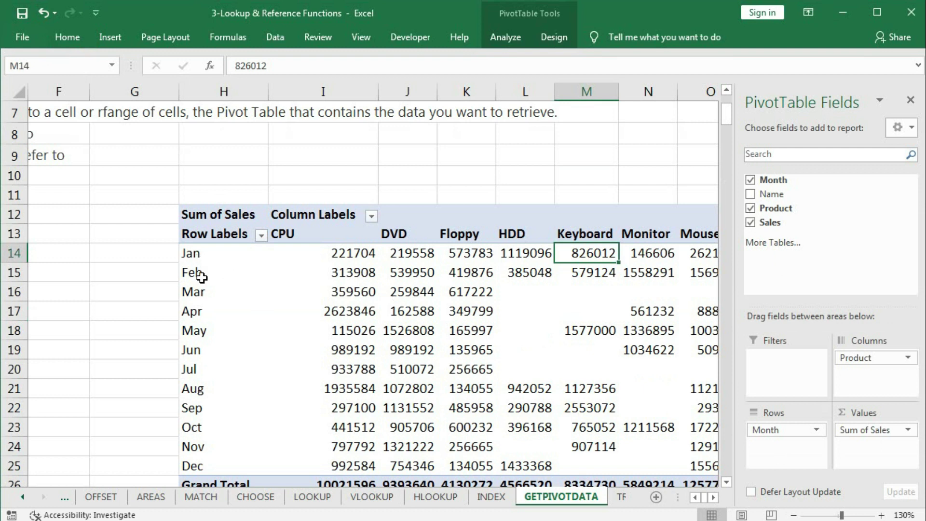
mouse_move(464, 300)
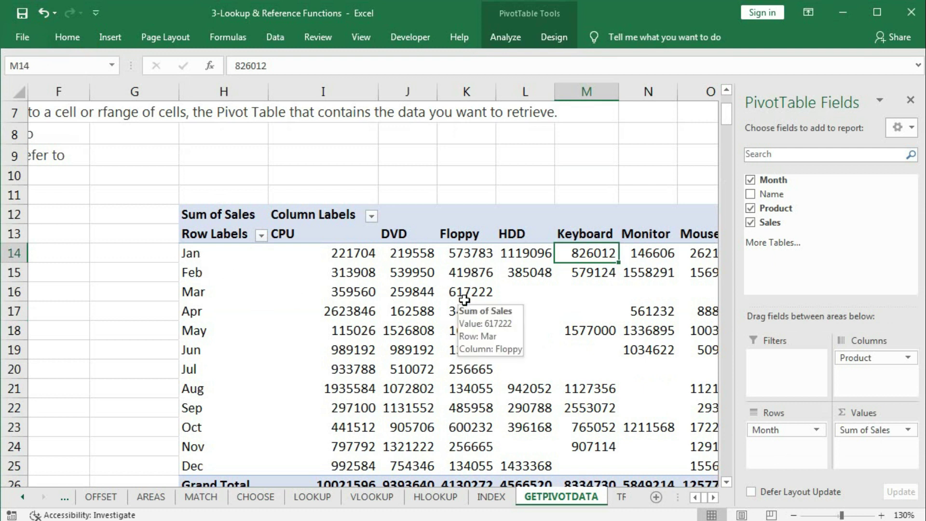
scroll(464, 299, down, 1)
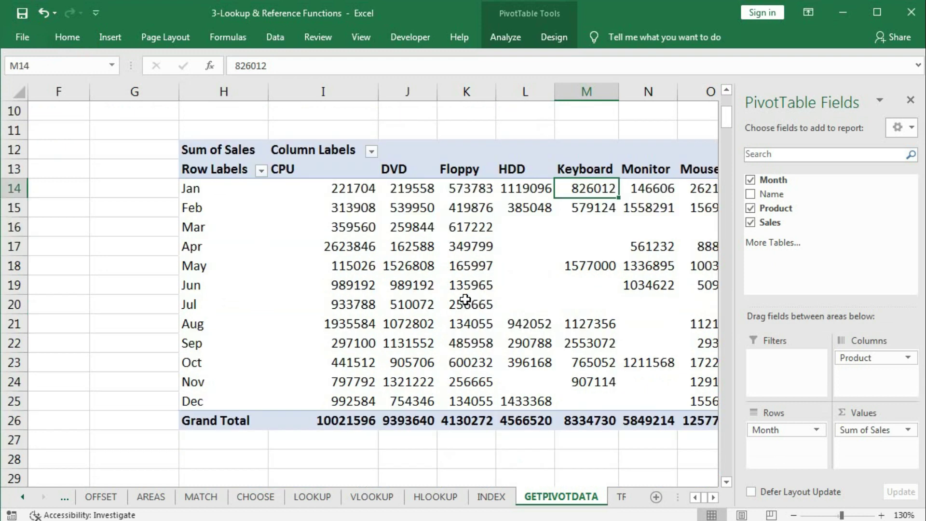
click(726, 482)
- Enter Jan in I29 and fill Feb into I30
click(726, 482)
click(372, 425)
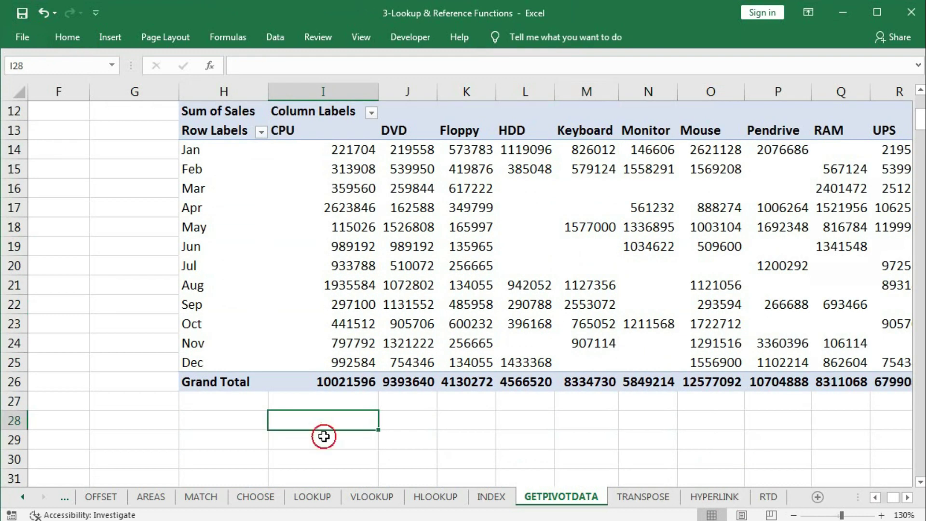
click(344, 444)
text(Jan)
key(Return)
click(343, 444)
drag(378, 449, 379, 468)
- Enter product headings DVD in J28 and HDD in K28
click(408, 421)
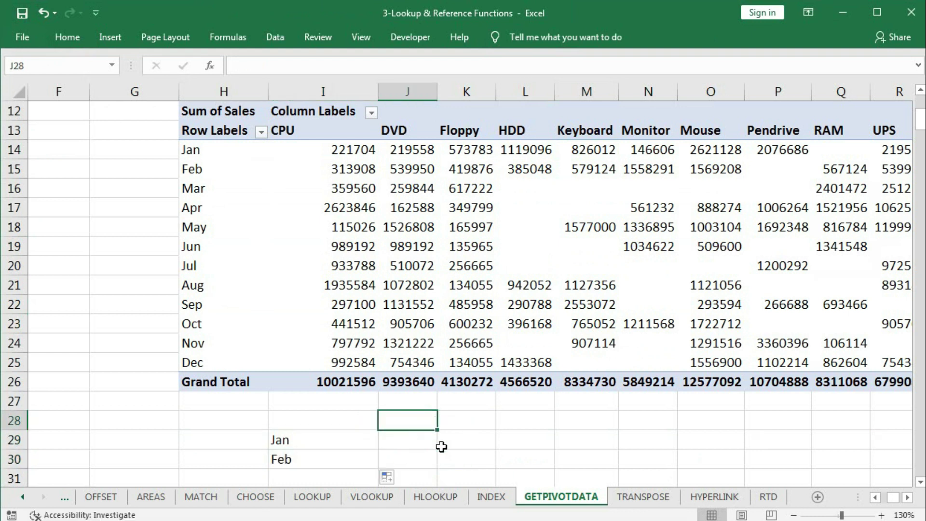
text(DVD)
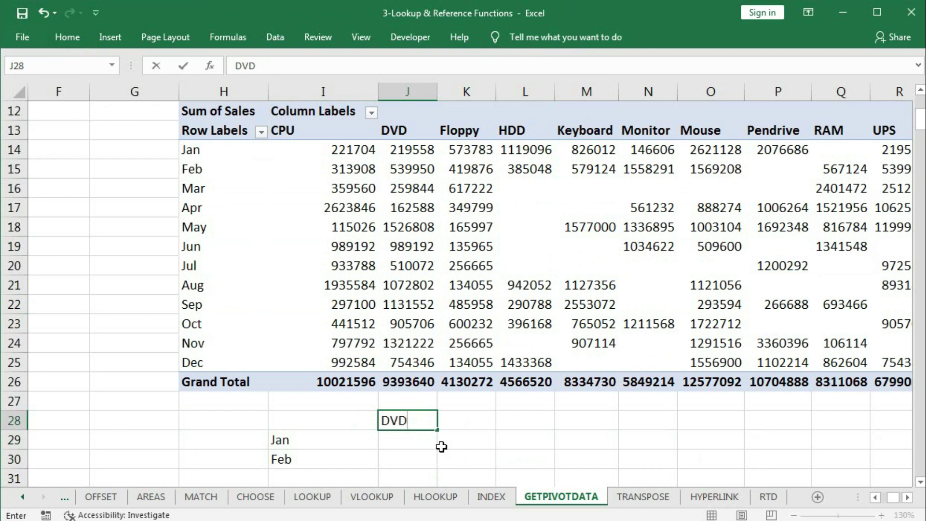
key(Tab)
text(HDD)
key(Return)
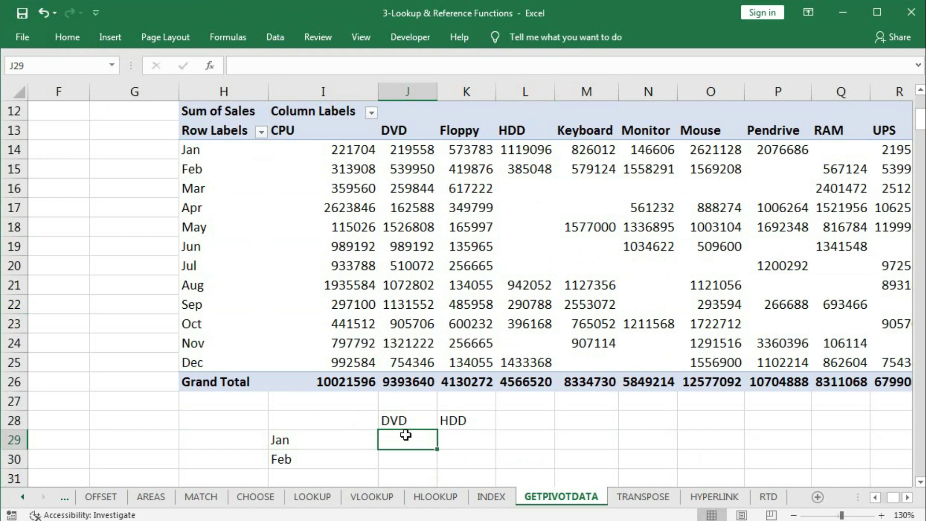
- Start a GETPIVOTDATA formula in J29 using the function autocomplete
text(=g)
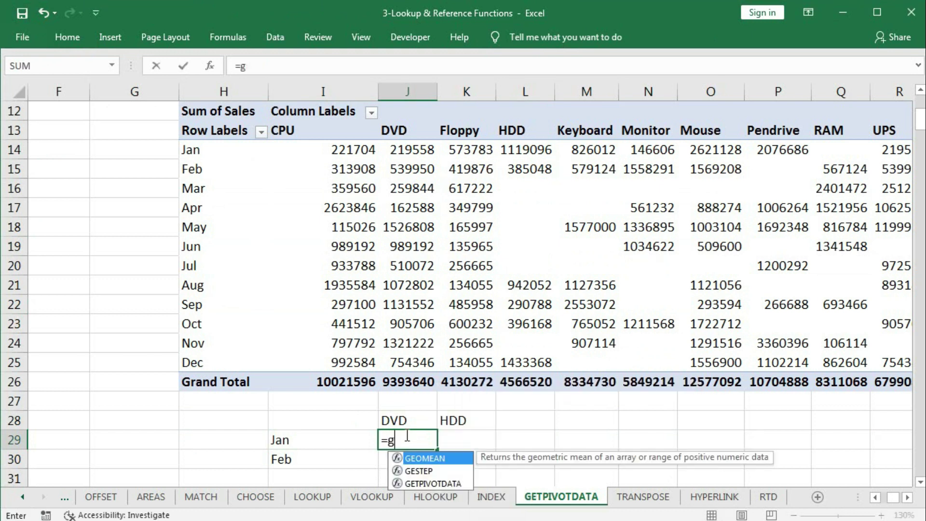
text(t)
key(Tab)
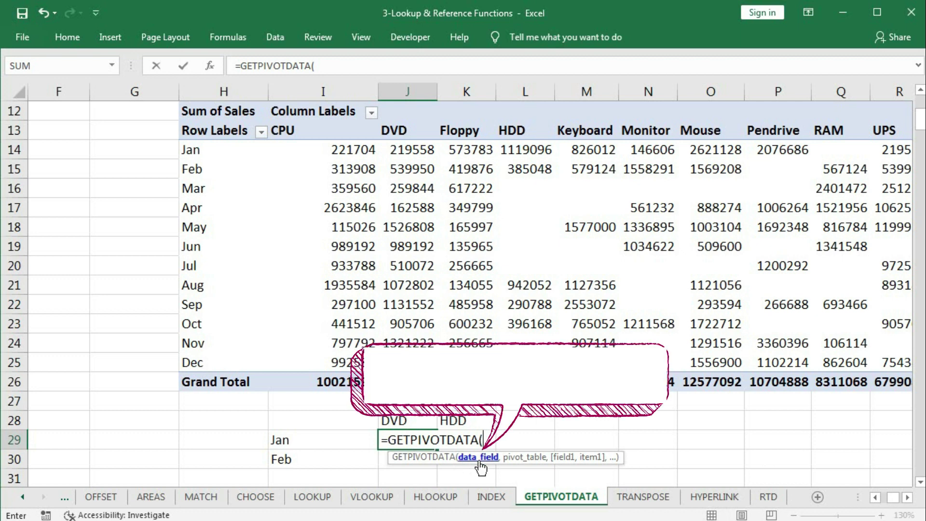
scroll(481, 466, up, 3)
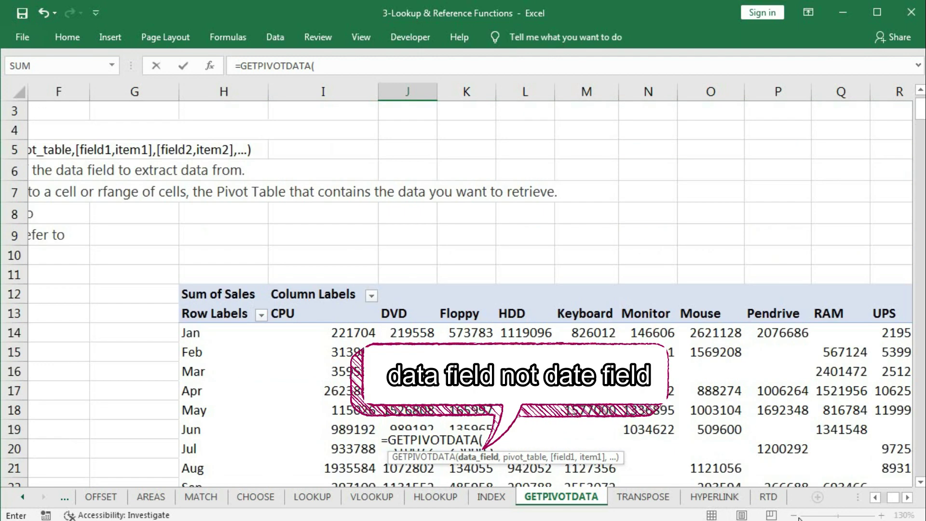
click(876, 497)
click(875, 497)
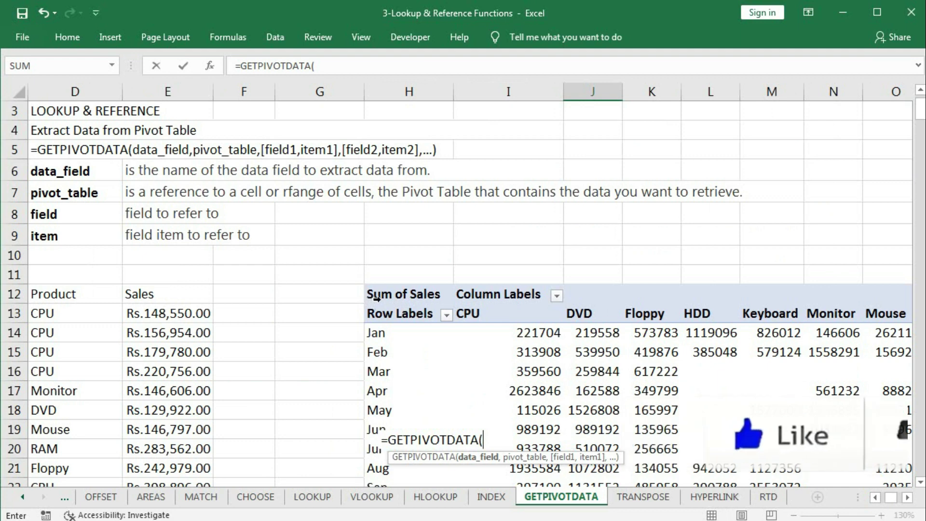
scroll(591, 395, down, 2)
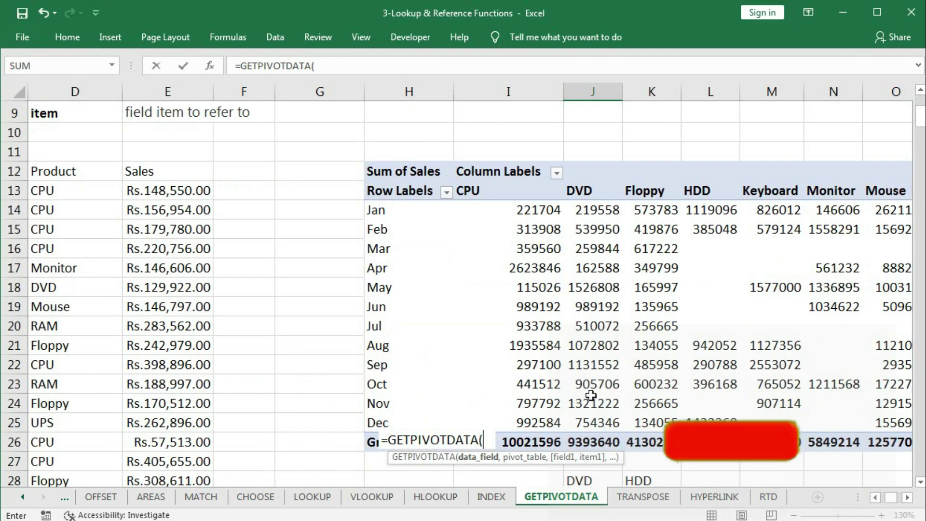
scroll(591, 396, down, 2)
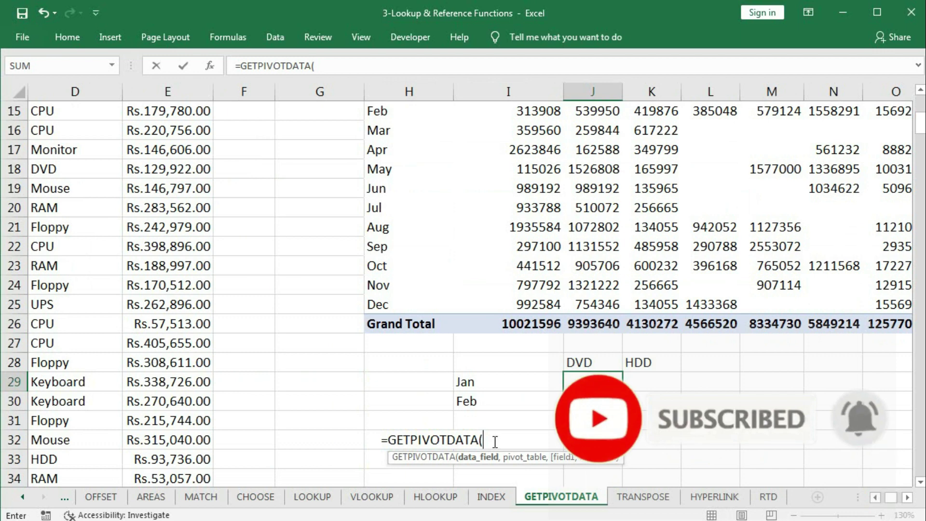
- Complete the arguments as "Sales", H12, "Month", I29, "Product", J28
text("Sa)
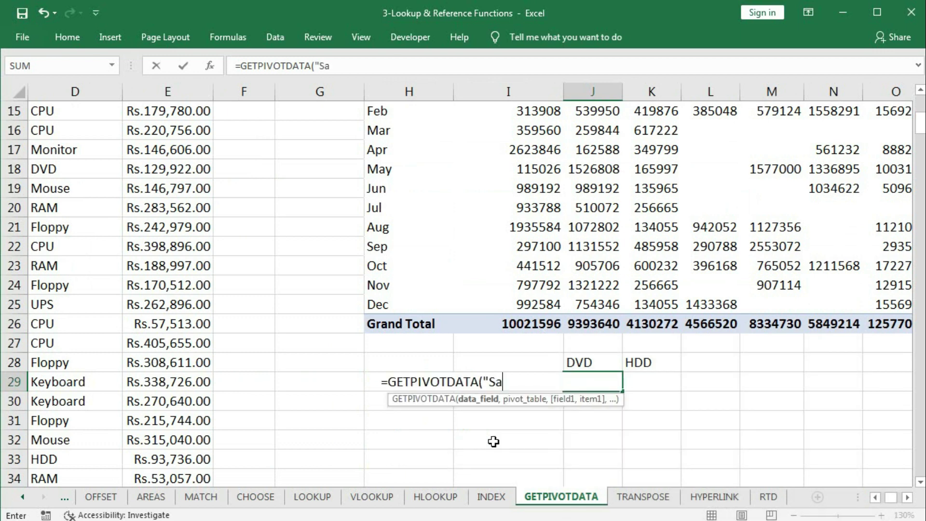
text(les",)
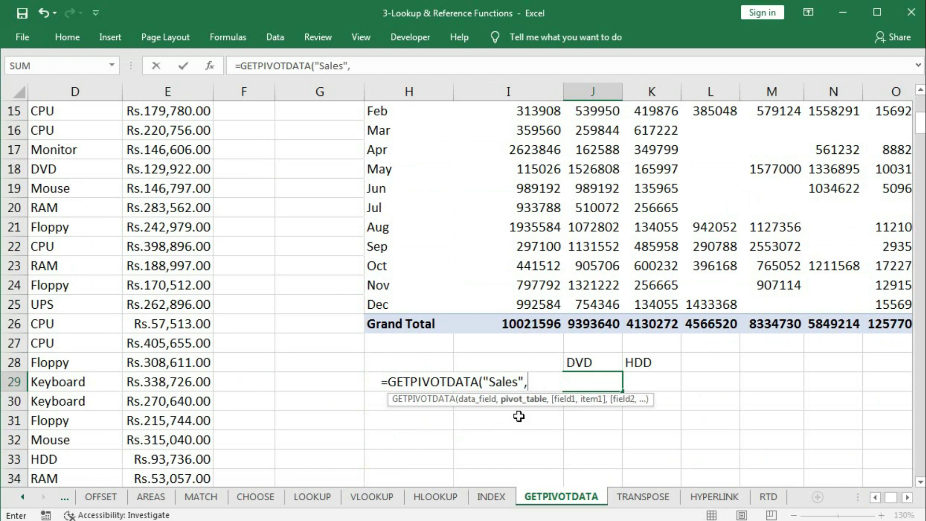
scroll(526, 429, up, 2)
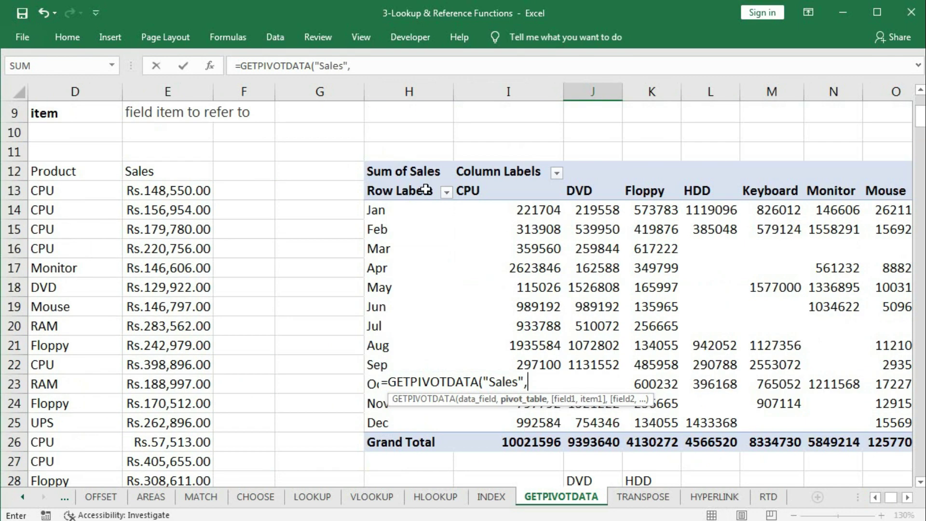
click(391, 171)
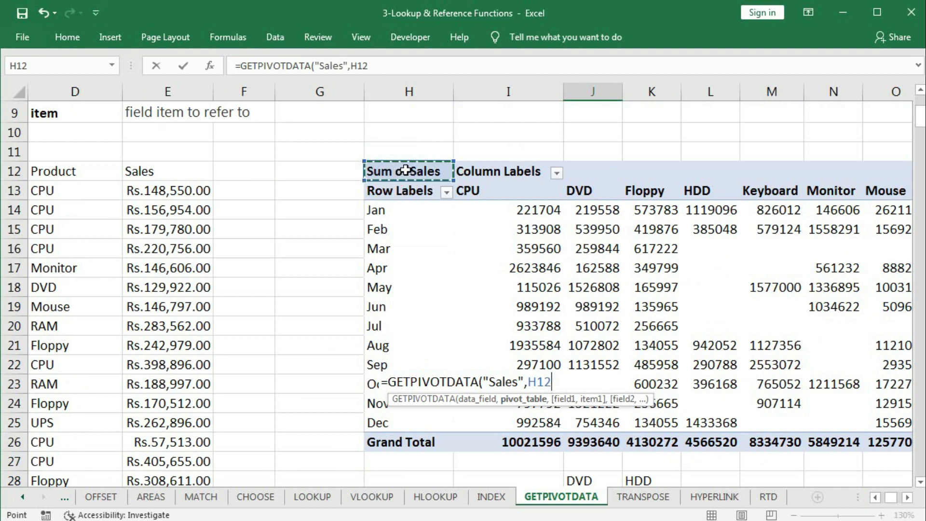
scroll(610, 280, down, 2)
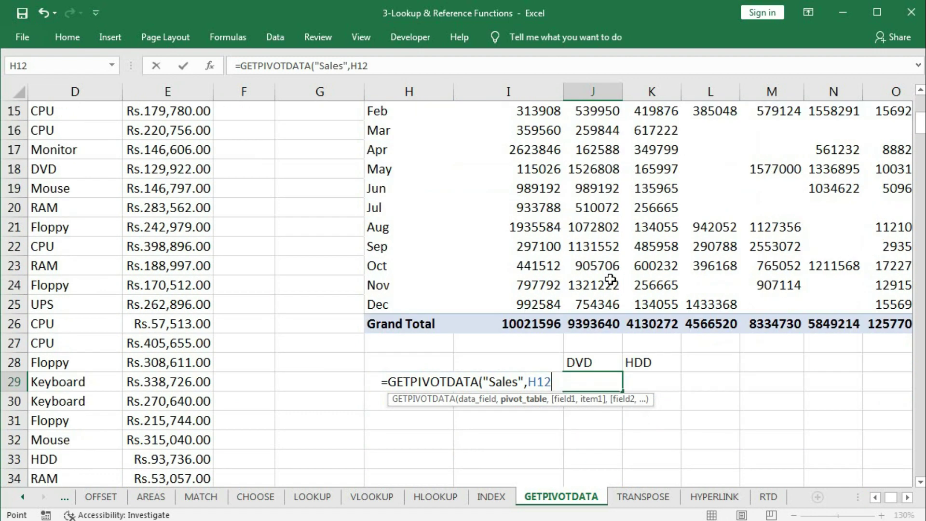
text(,)
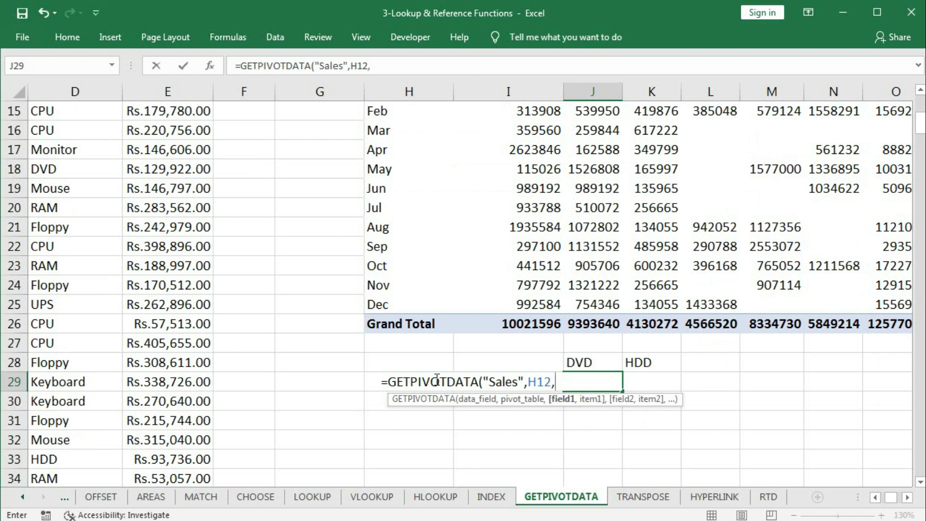
text("Month)
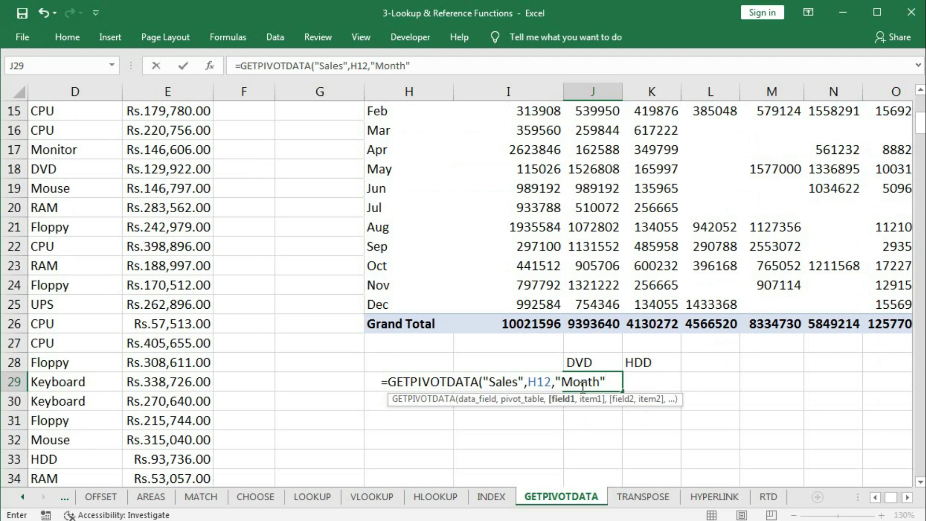
text(",)
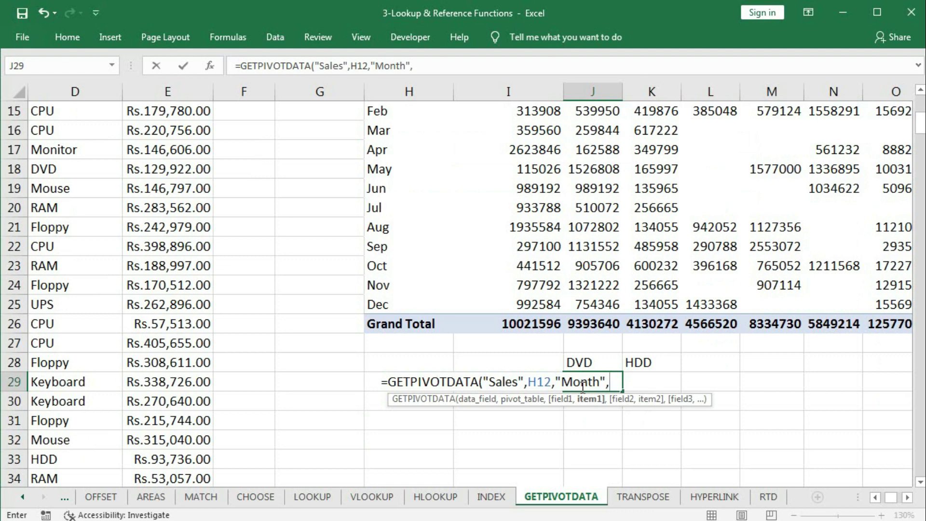
scroll(879, 501, right, 2)
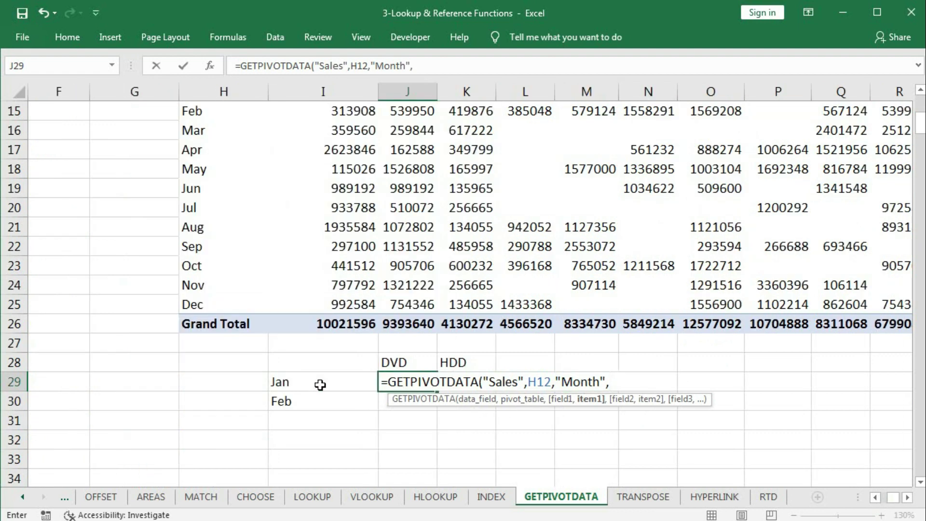
click(300, 380)
text(,)
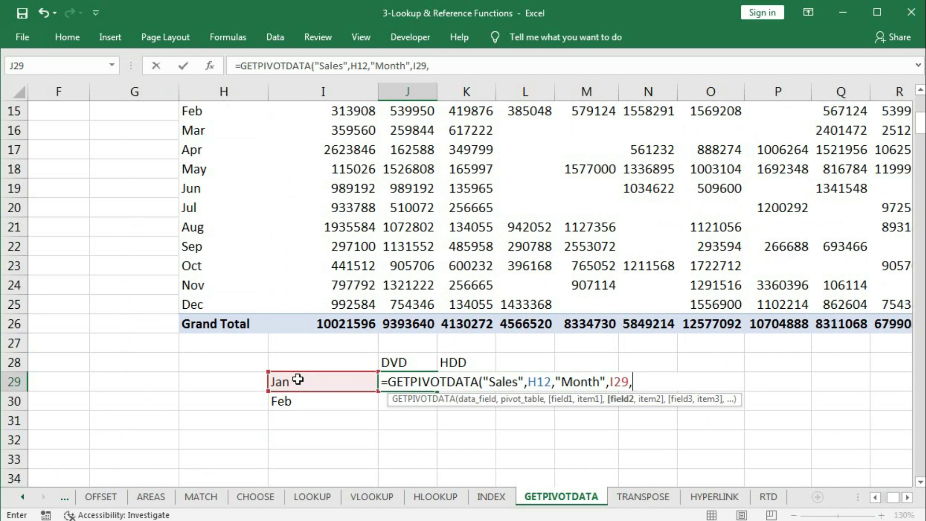
text("Product",)
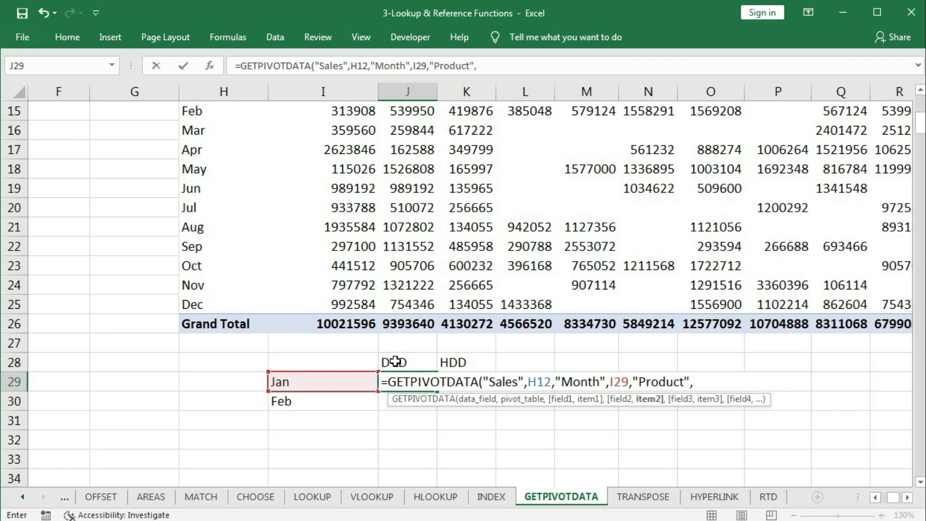
click(395, 361)
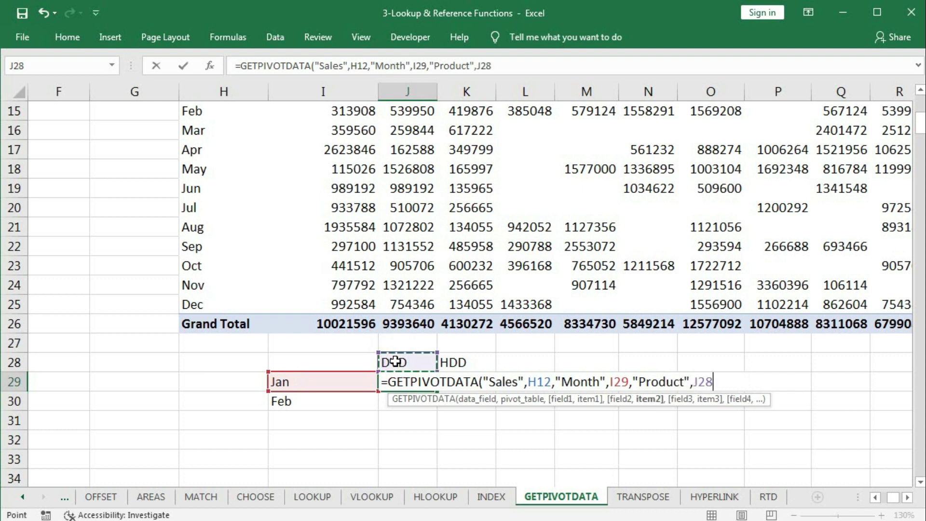
text())
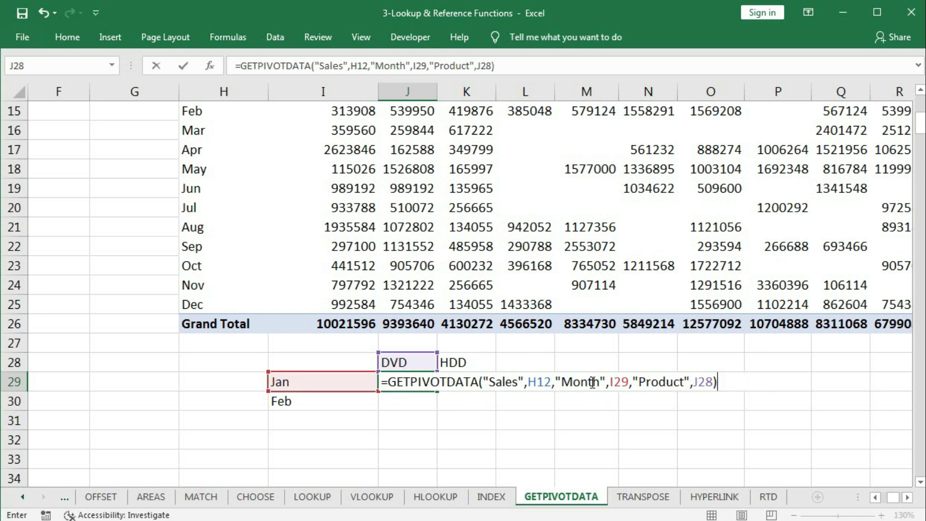
- Change J29's references to $H$12, $I29 and J$28 and commit, returning 219558
double_click(543, 382)
key(F4)
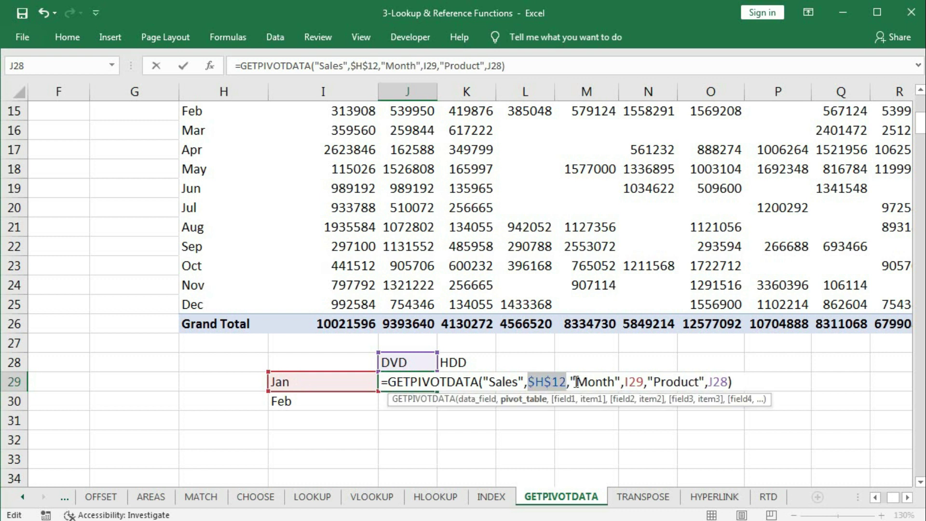
double_click(633, 381)
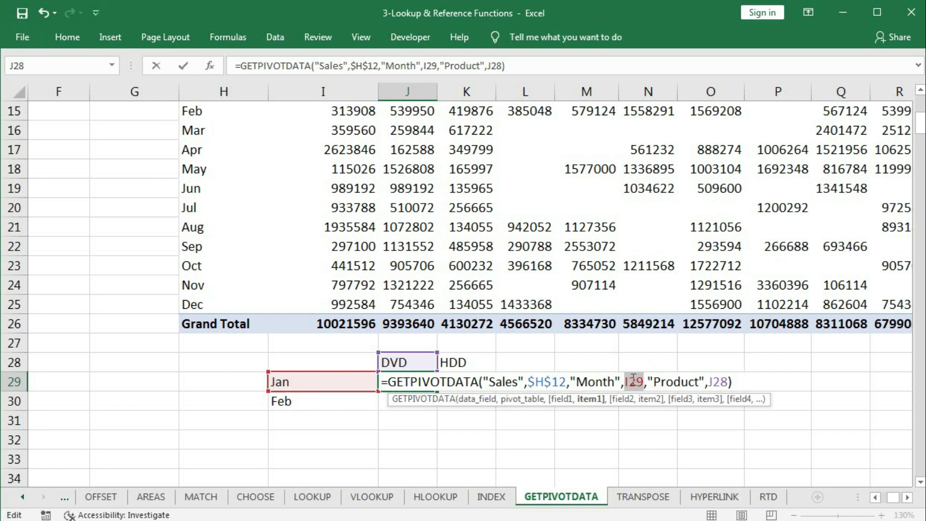
key(F4)
key(F4)
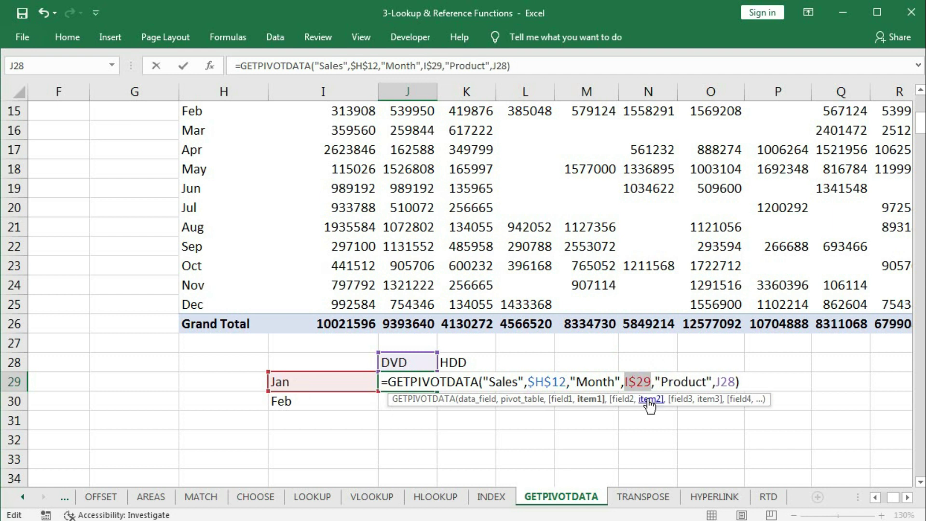
key(F4)
click(719, 382)
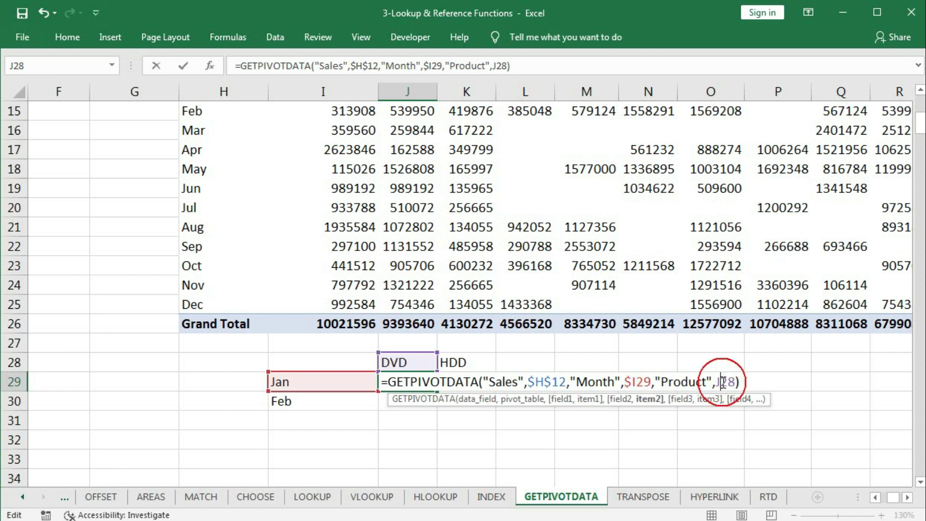
drag(718, 382, 734, 382)
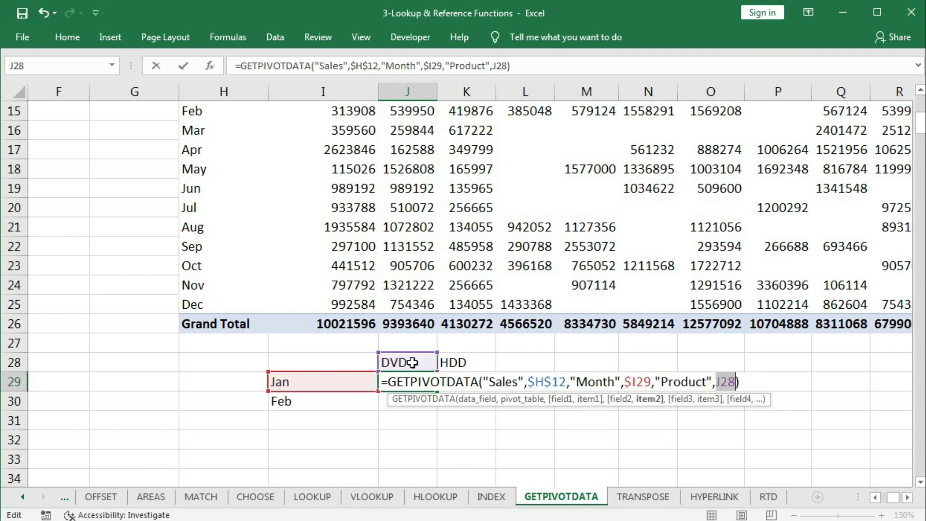
key(F4)
key(F4)
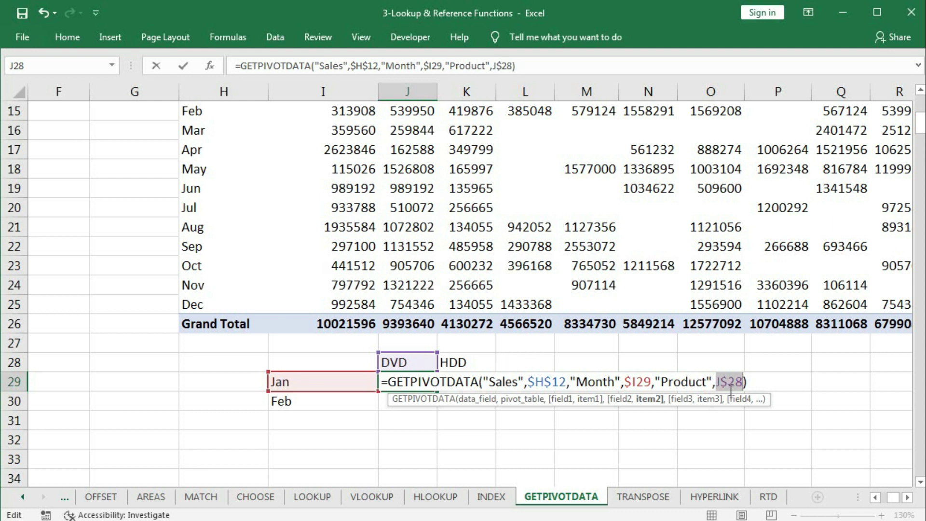
key(Return)
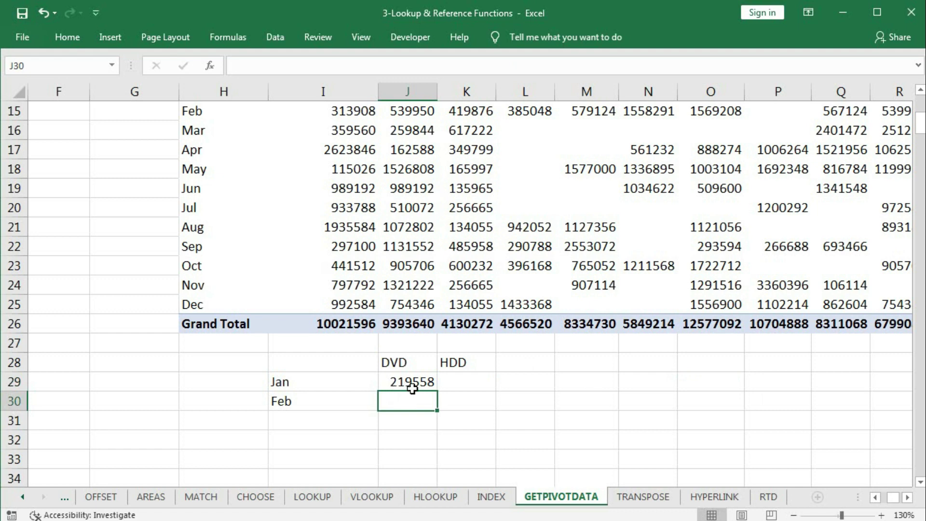
- Copy the J29 formula right to K29, then both down to row 30
scroll(450, 390, up, 1)
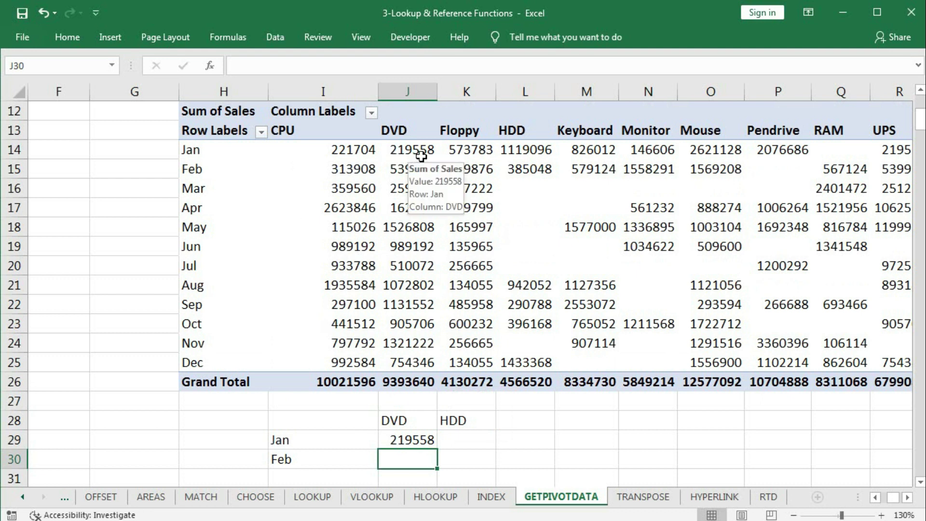
click(424, 438)
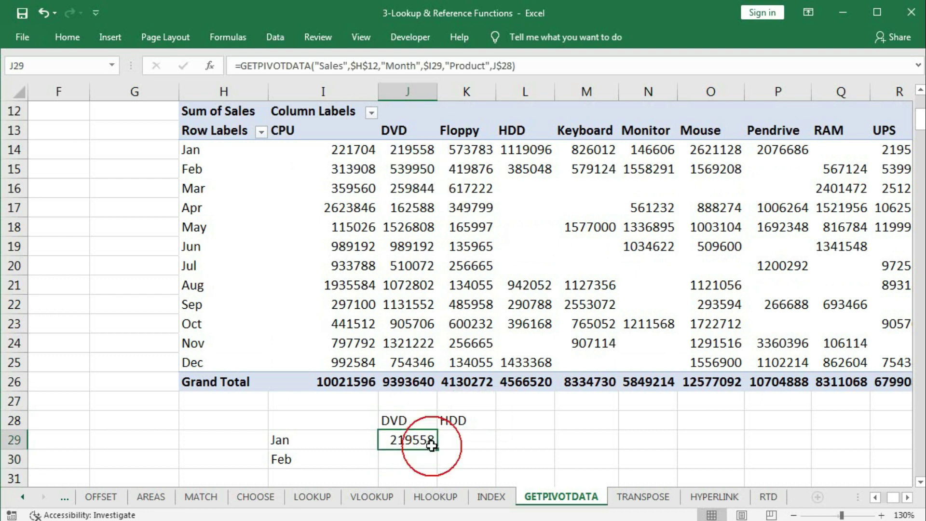
drag(437, 448, 471, 450)
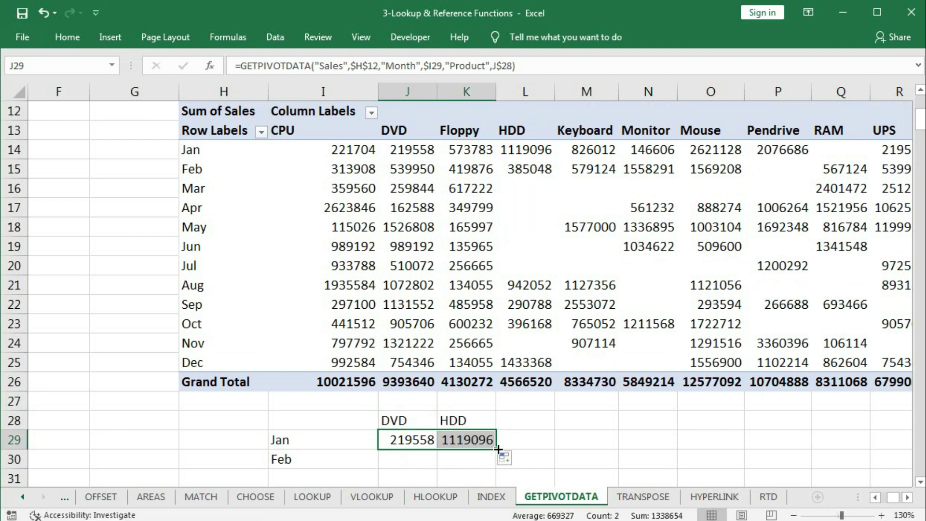
drag(496, 449, 502, 476)
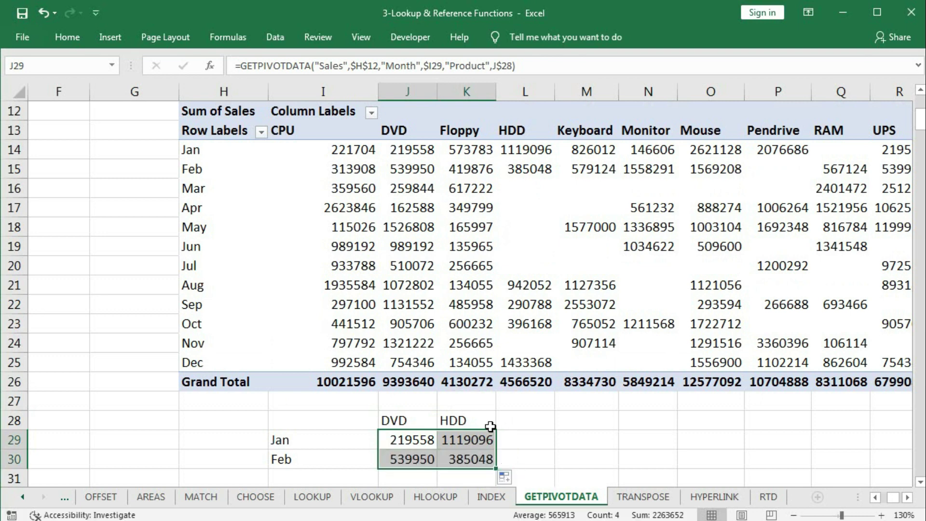
- Extend the month labels through May and fill the DVD and HDD formulas down to row 33
scroll(366, 446, down, 2)
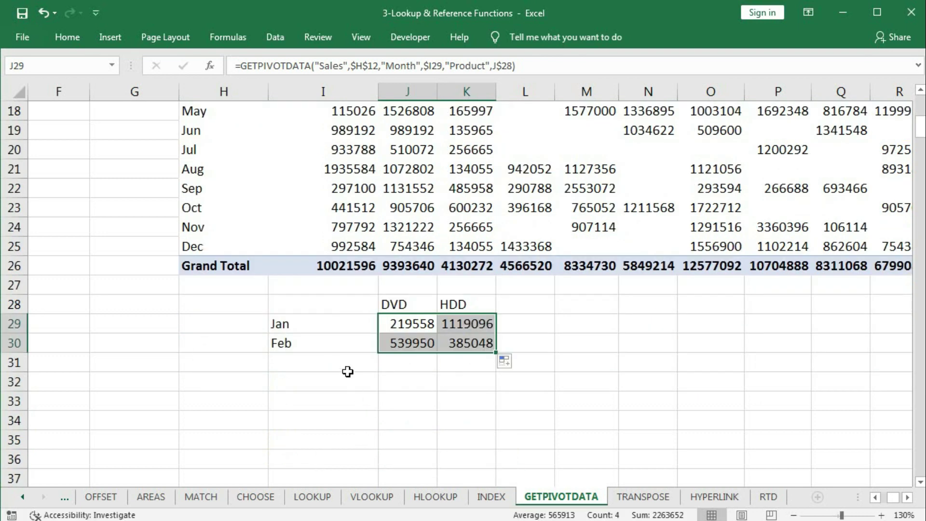
click(337, 342)
drag(378, 352, 375, 413)
drag(422, 343, 487, 405)
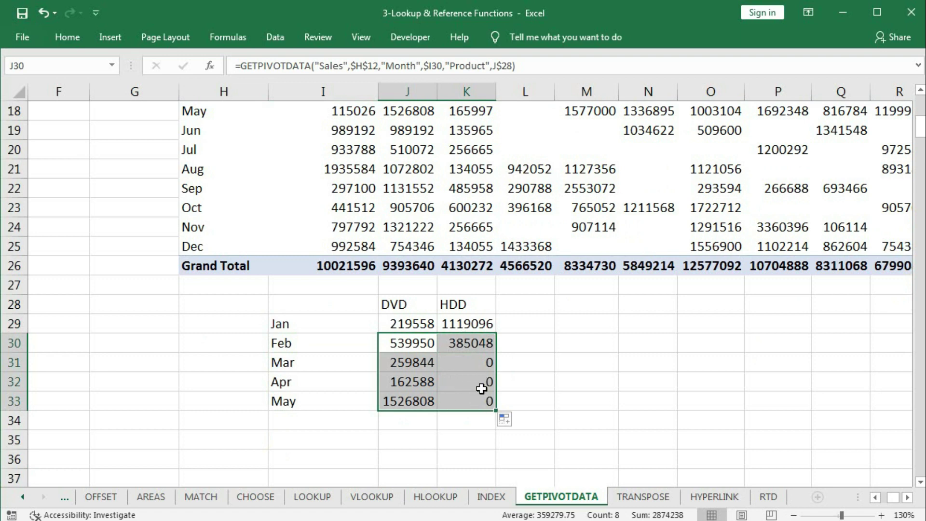
scroll(504, 425, up, 1)
scroll(507, 429, up, 1)
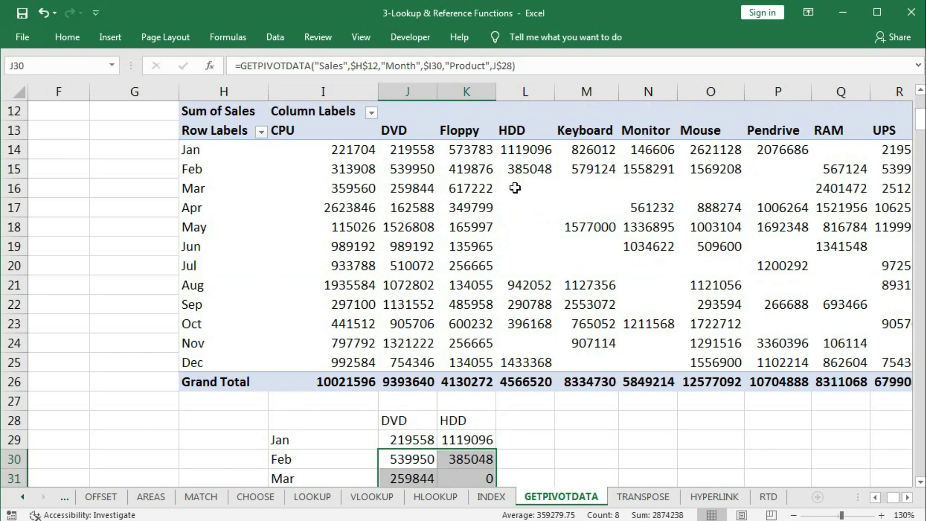
drag(515, 187, 514, 230)
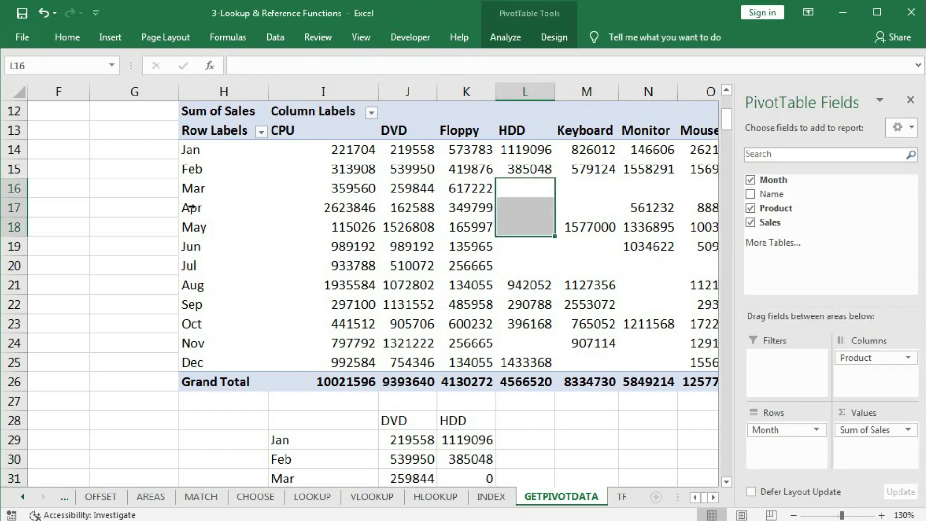
- Add a Monitor heading in L28 and fill the formulas into column L for Jan–May
mouse_move(490, 223)
click(518, 422)
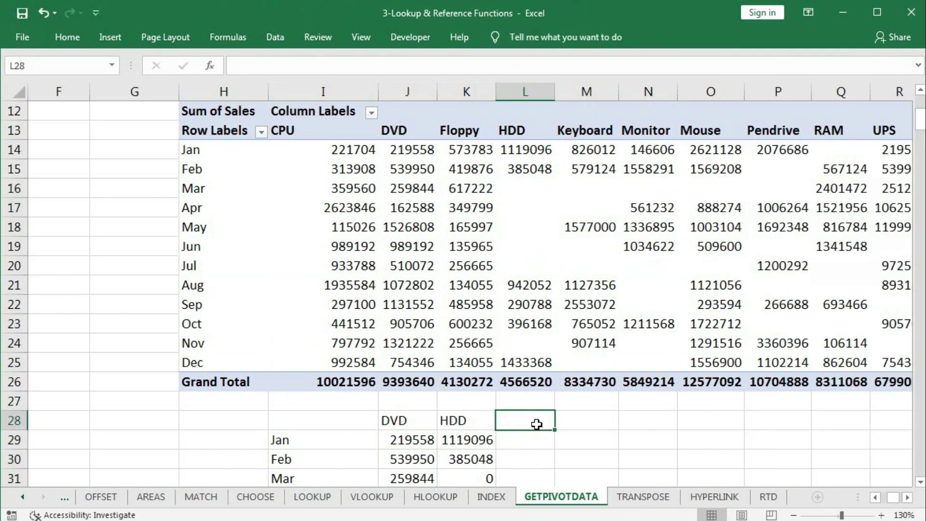
text(Mon)
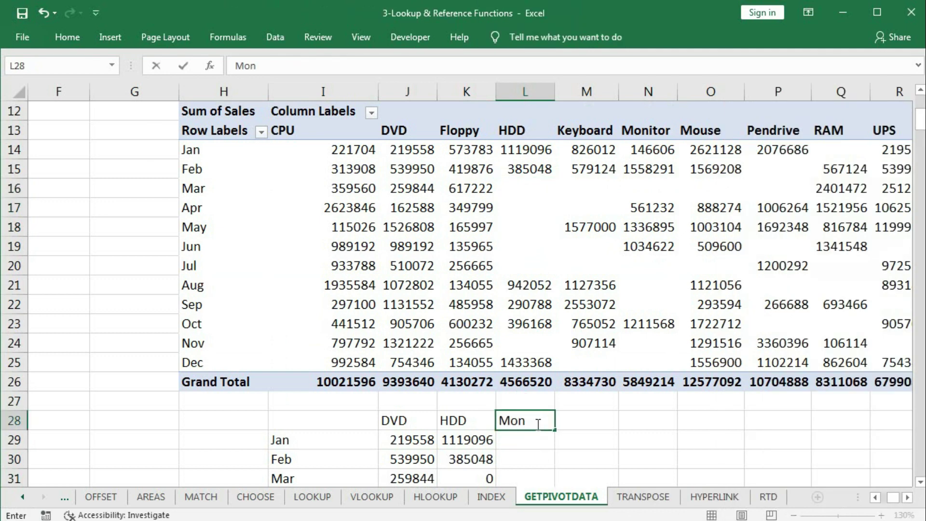
text(itor)
key(Return)
scroll(536, 423, down, 1)
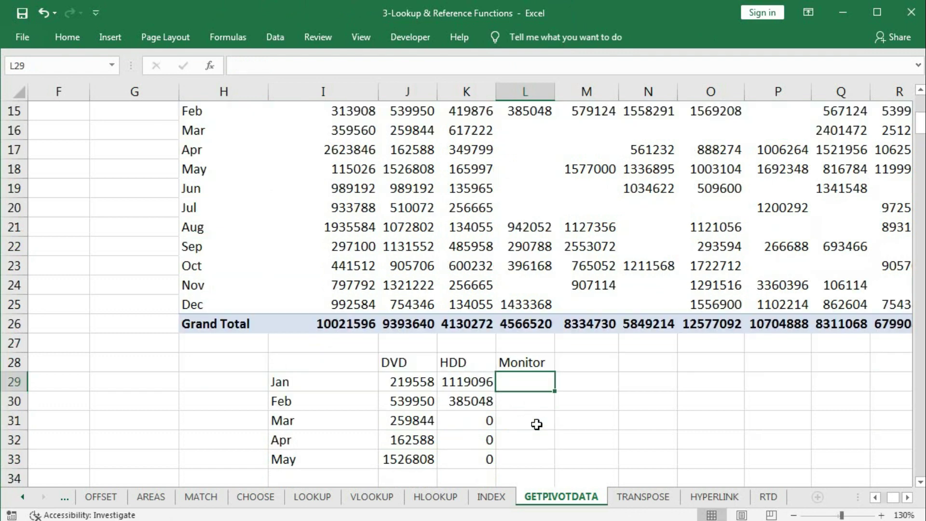
drag(490, 389, 544, 468)
click(535, 419)
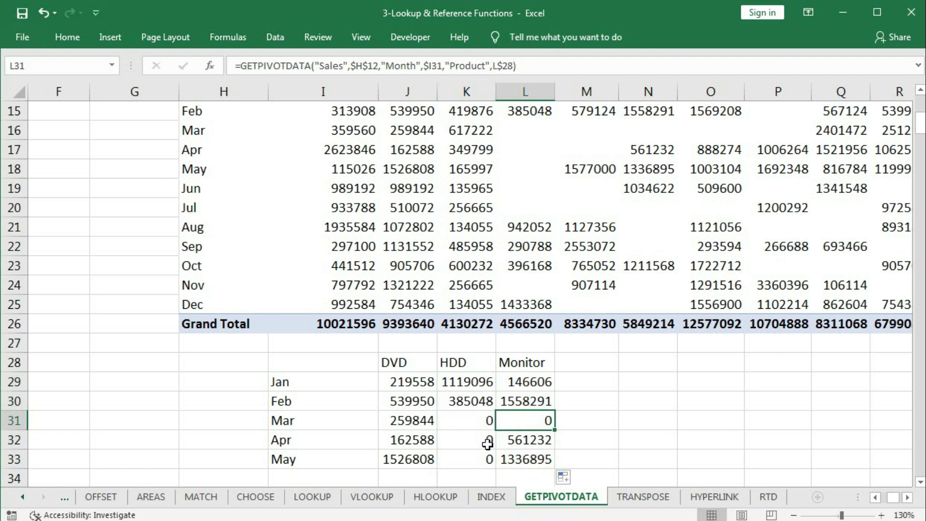
- Review the J29 formula without changing it, then return to the top with Ctrl+Home
double_click(409, 381)
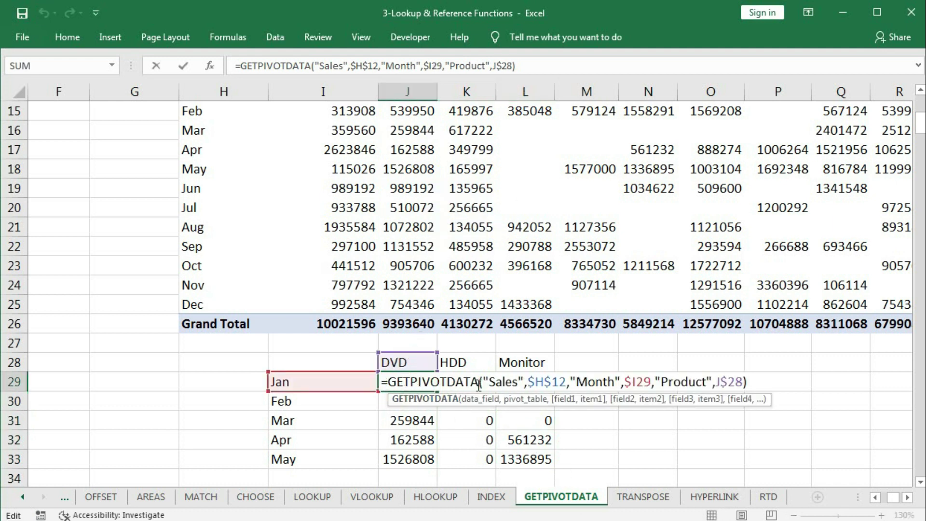
key(ctrl+Return)
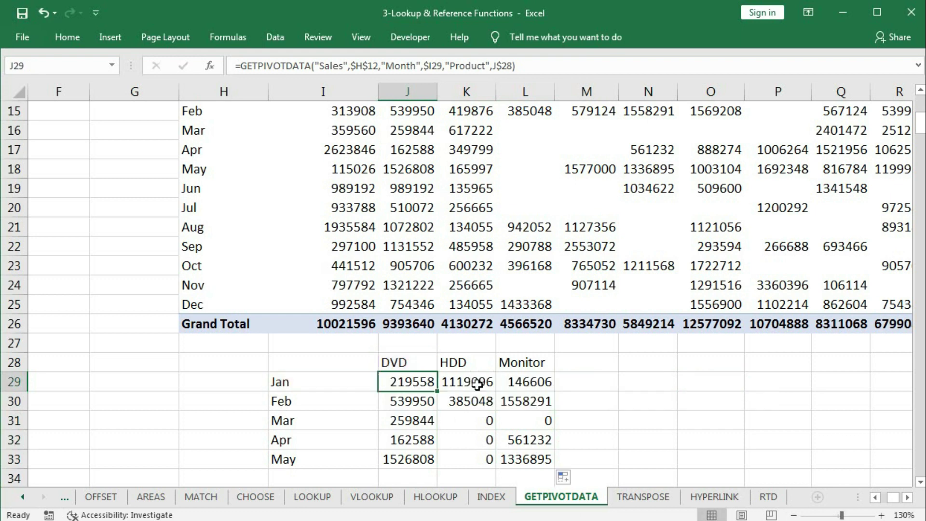
scroll(478, 384, up, 2)
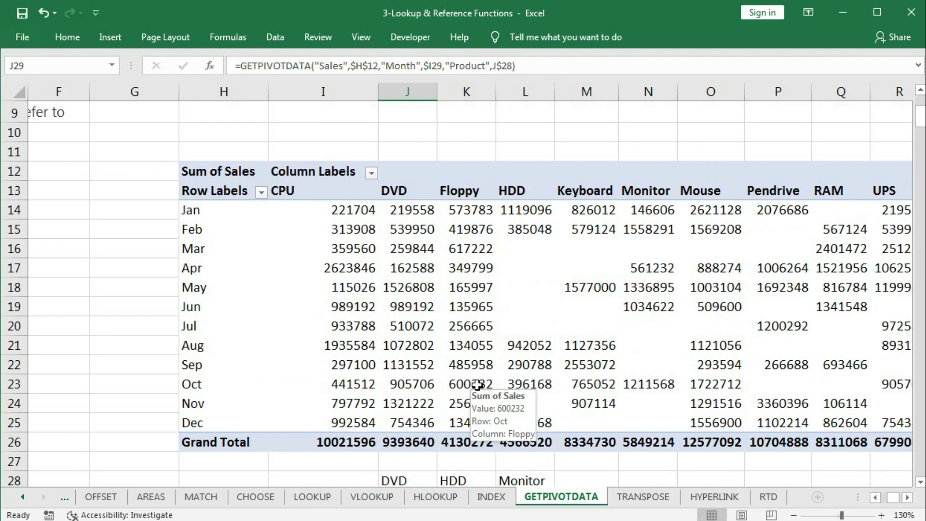
scroll(477, 384, up, 3)
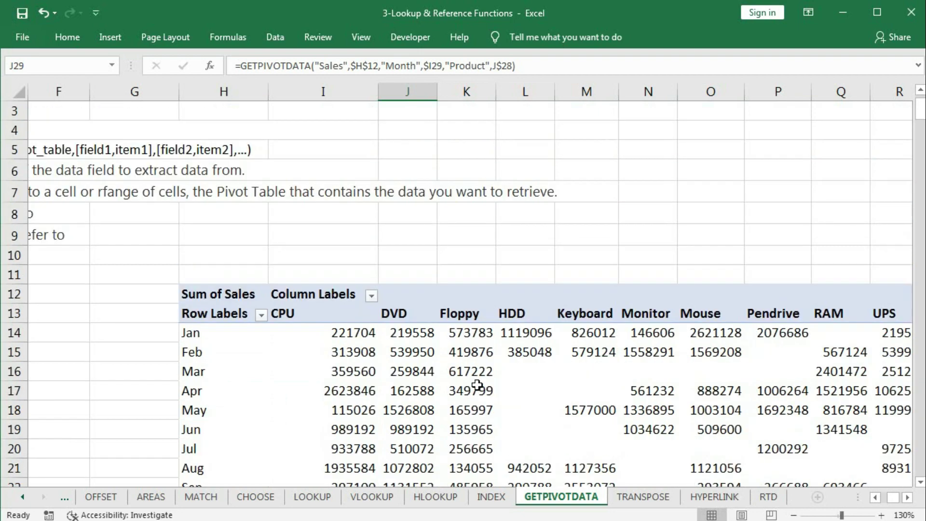
scroll(478, 385, down, 3)
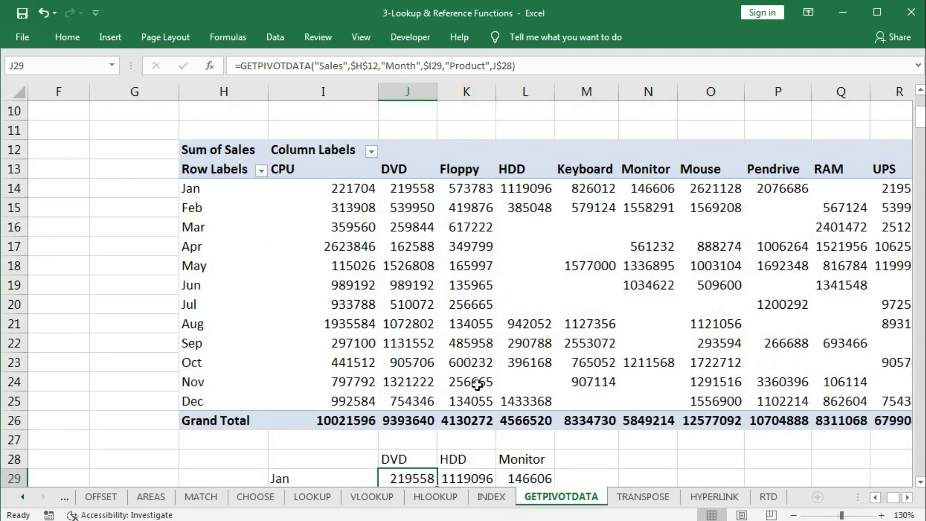
key(ctrl+Home)
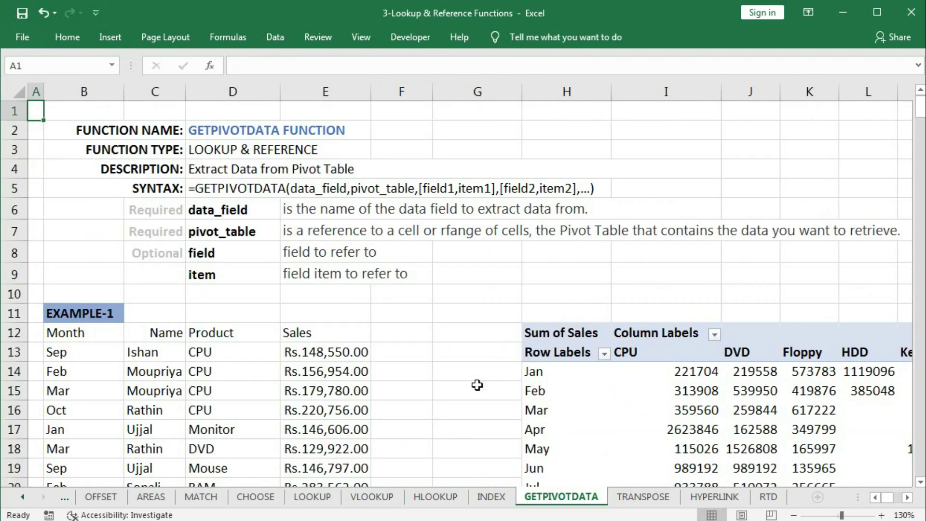
scroll(478, 384, down, 2)
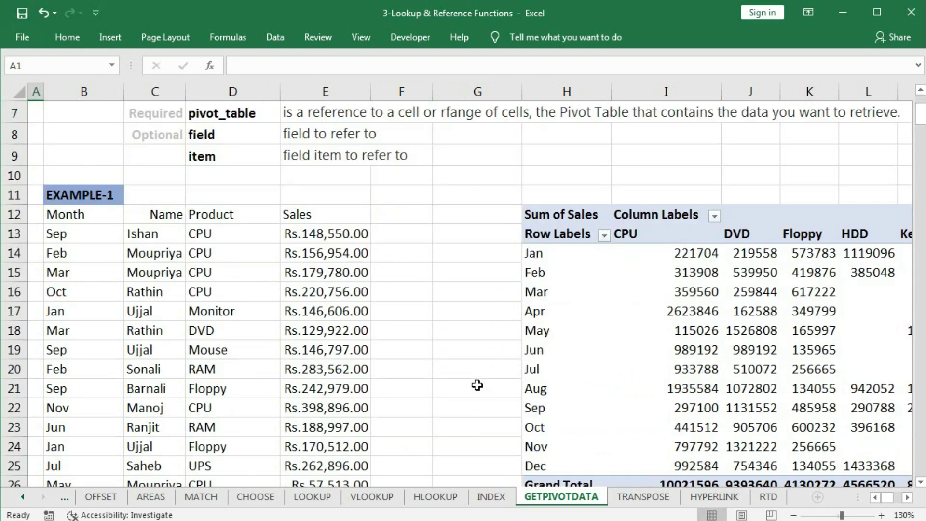
scroll(477, 384, up, 2)
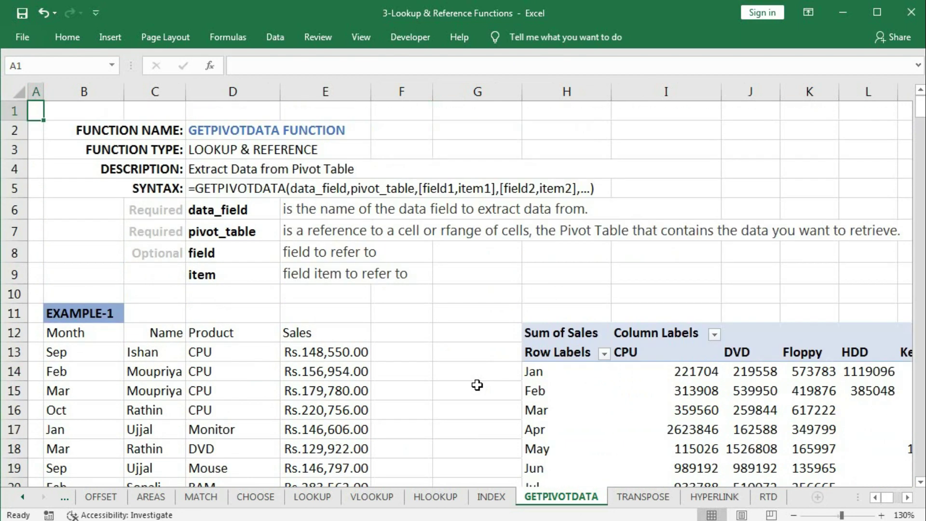